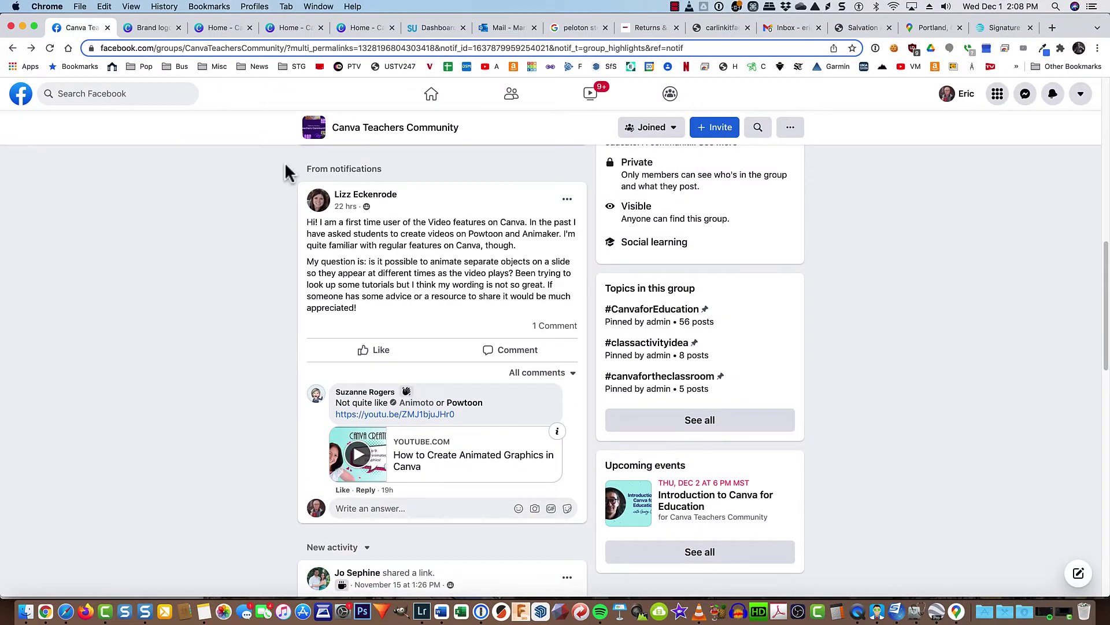
Switch to Canva, create a blank Education Presentation, and place the Christmas tree graphic on the left half of the page.
{"action": "left_click", "coordinate": [288, 28]}
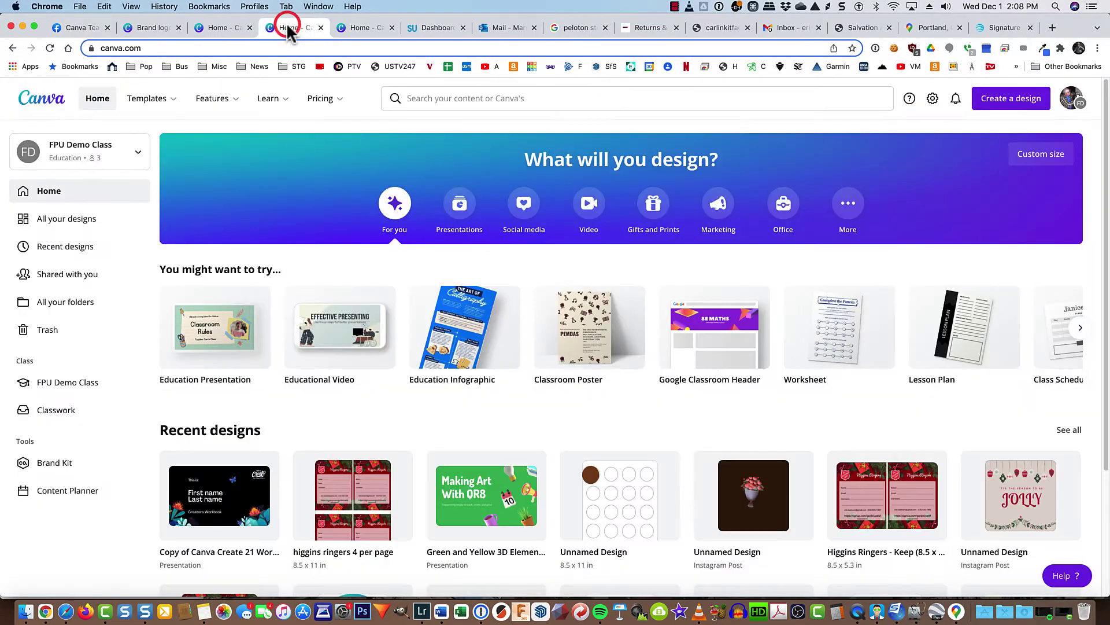
{"action": "left_click", "coordinate": [213, 347]}
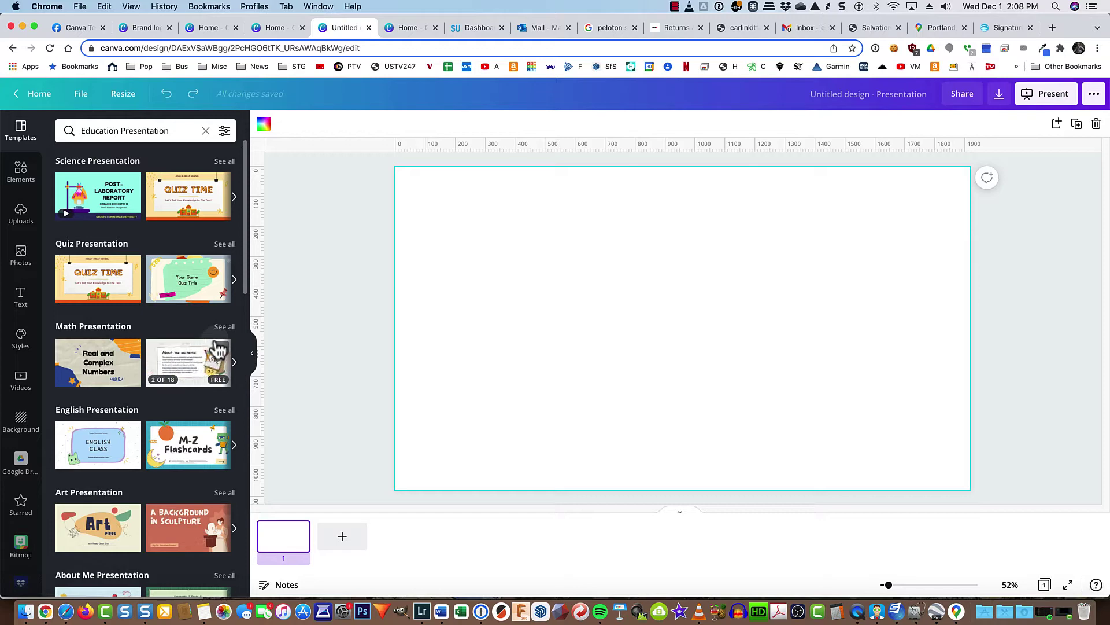
{"action": "left_click", "coordinate": [19, 173]}
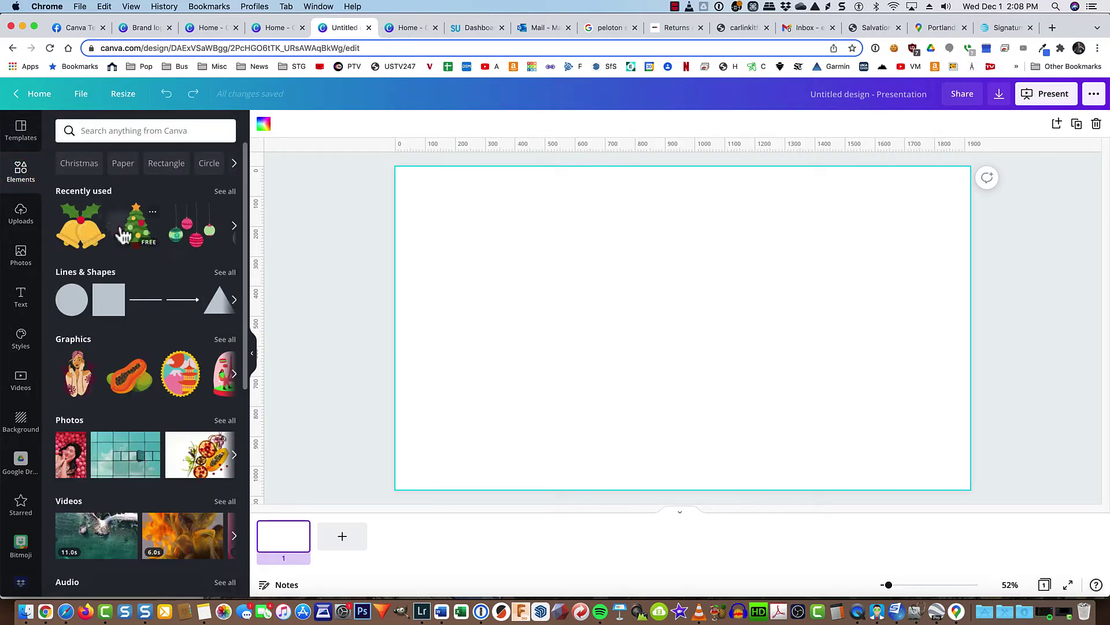
{"action": "left_click_drag", "start_coordinate": [123, 235], "coordinate": [503, 292]}
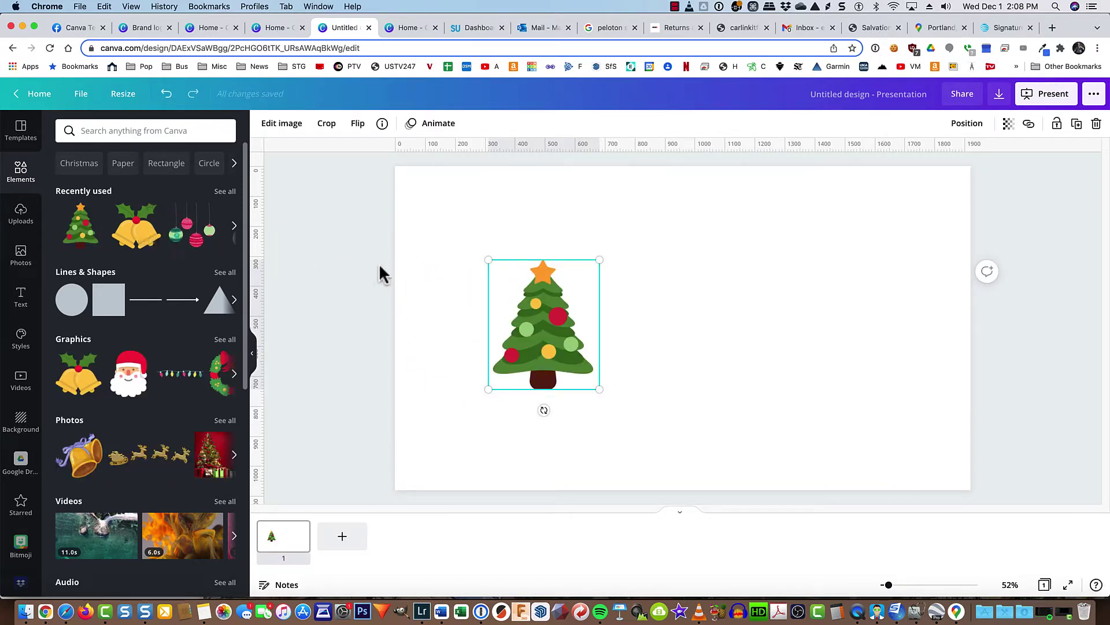
Preview several element animations on the Christmas tree and apply the Rise animation to it.
{"action": "left_click", "coordinate": [435, 124]}
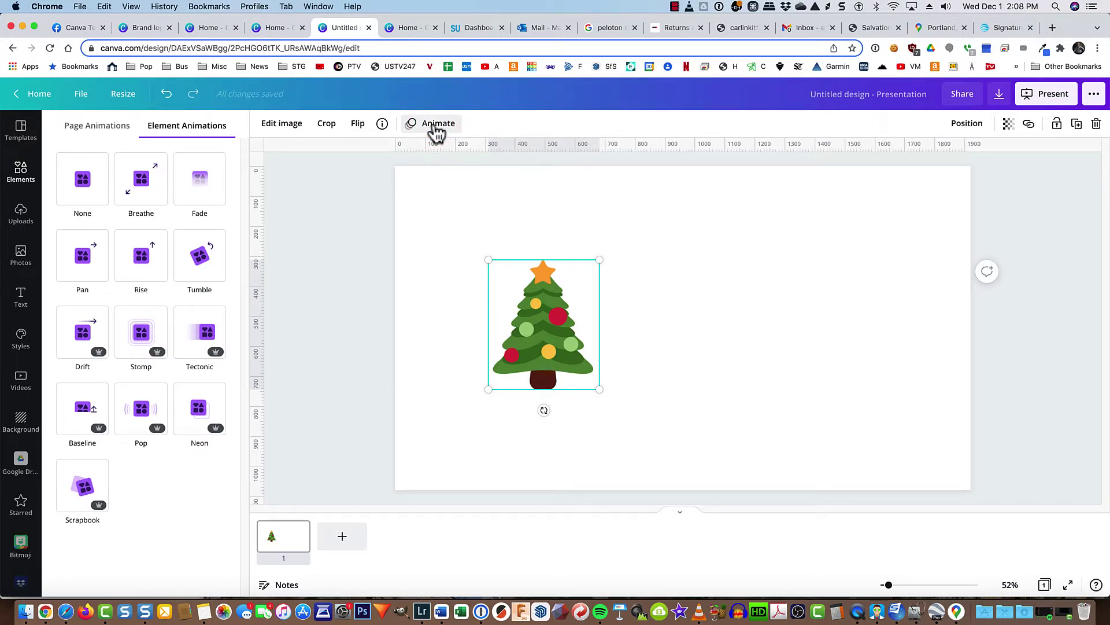
{"action": "left_click", "coordinate": [137, 280]}
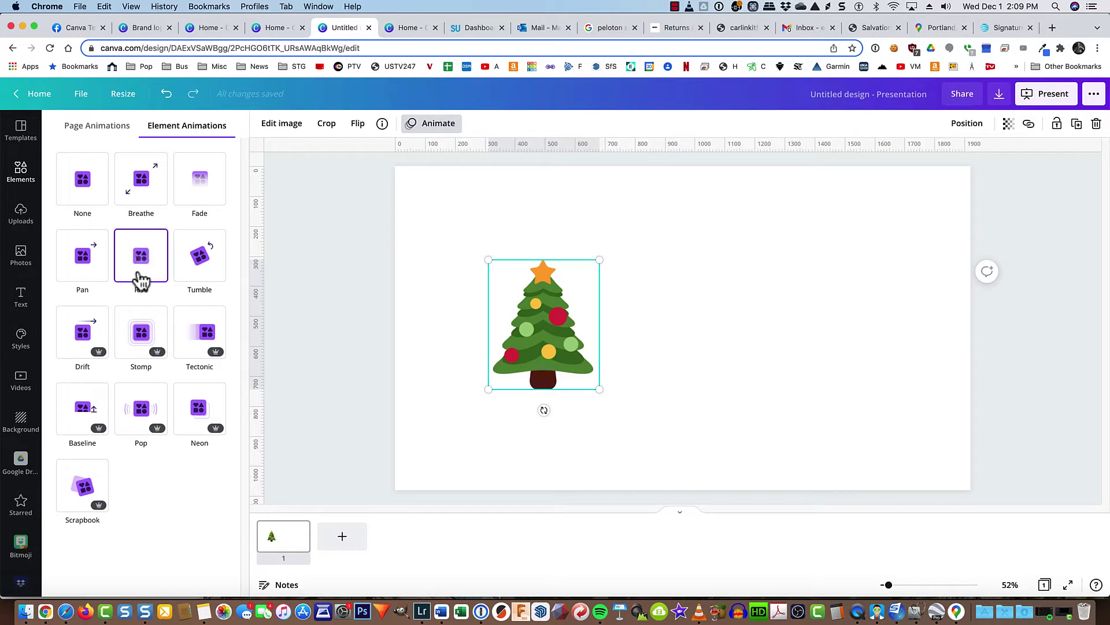
{"action": "left_click", "coordinate": [81, 344]}
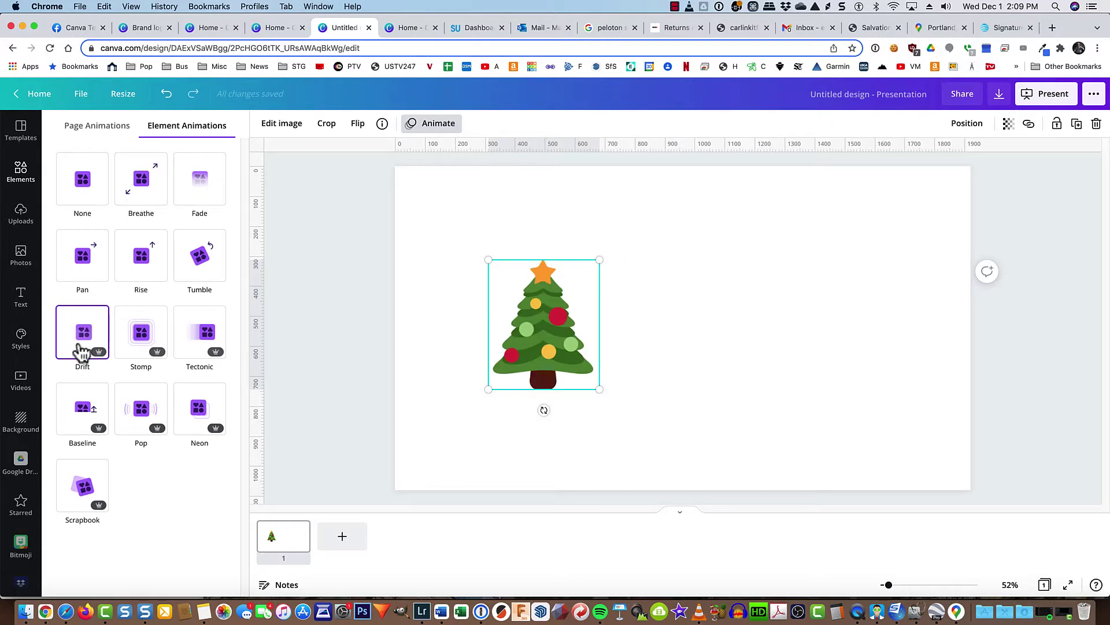
{"action": "left_click", "coordinate": [82, 417]}
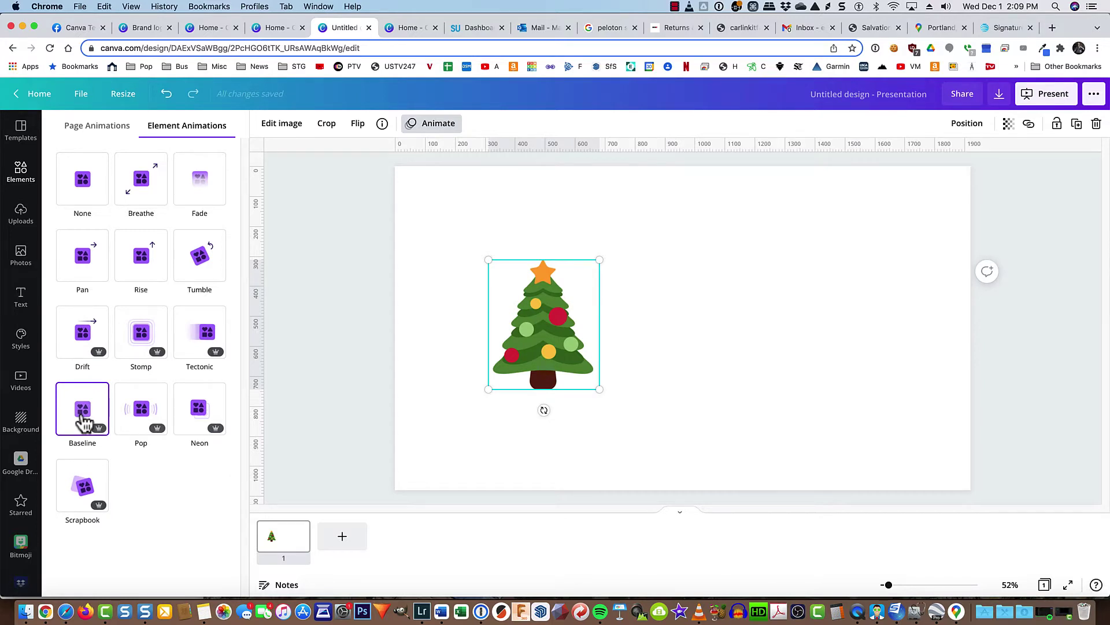
{"action": "left_click", "coordinate": [142, 255]}
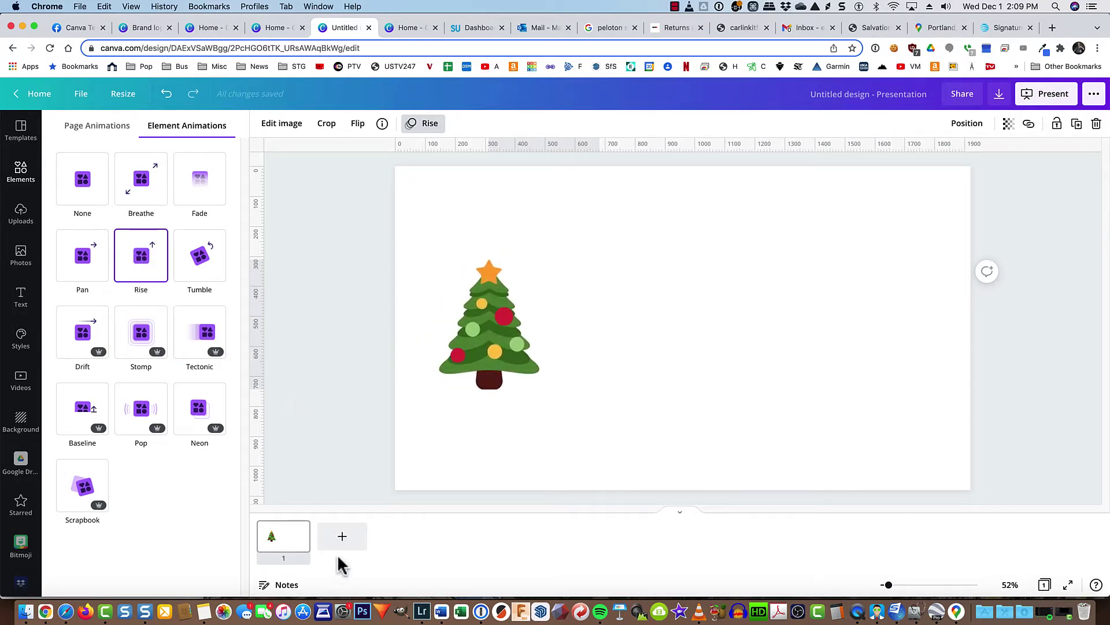
Duplicate page 1 and set the tree's element animation on the duplicate page to None.
{"action": "right_click", "coordinate": [284, 538]}
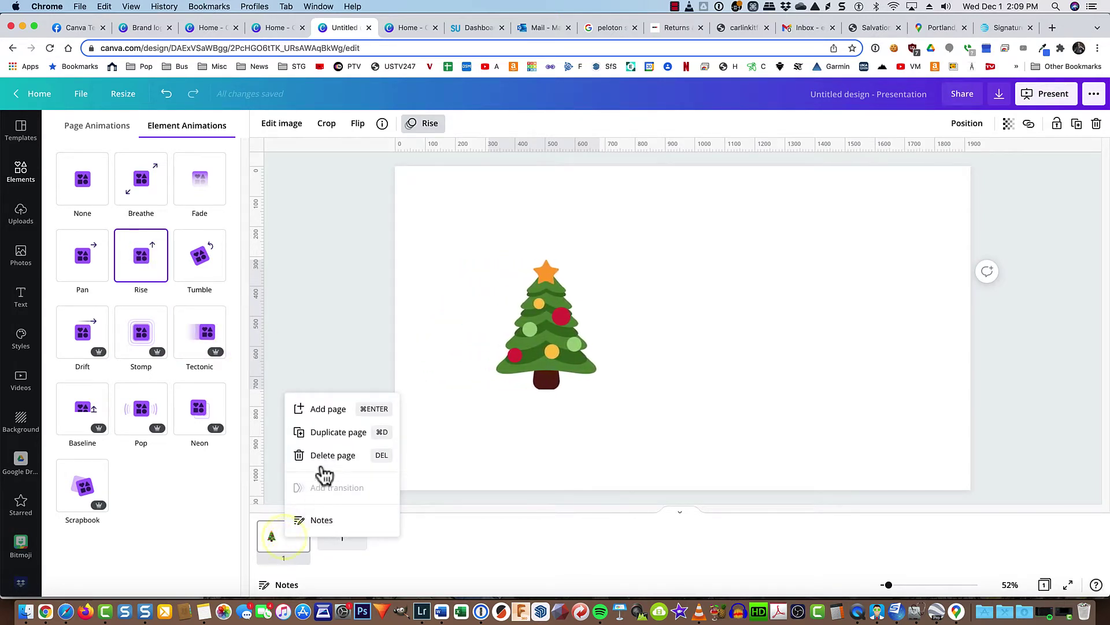
{"action": "left_click", "coordinate": [328, 432]}
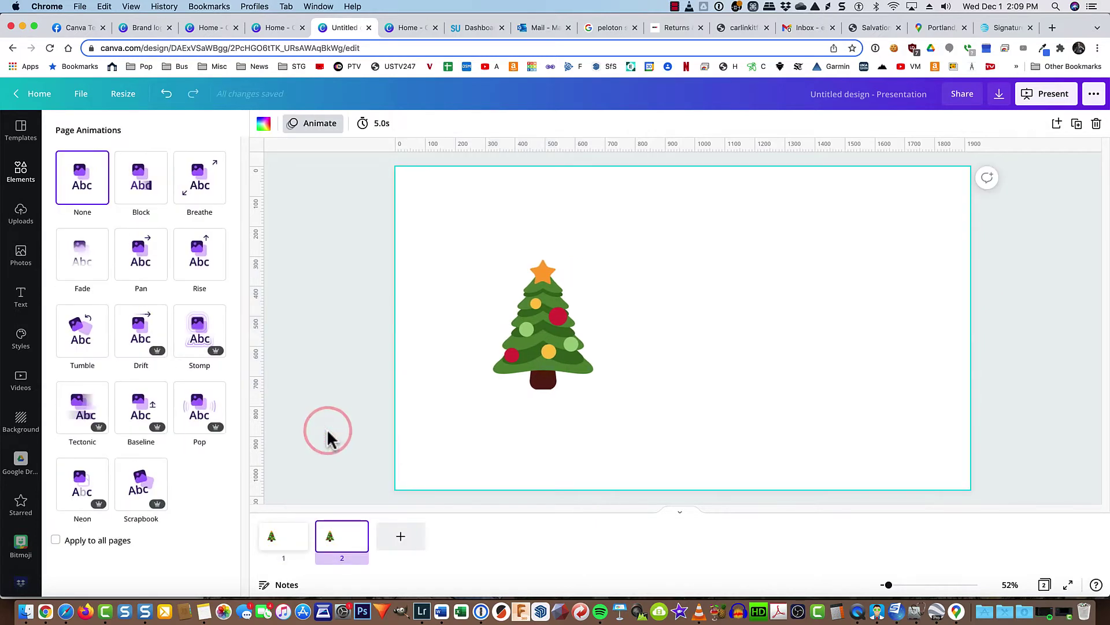
{"action": "left_click", "coordinate": [526, 339]}
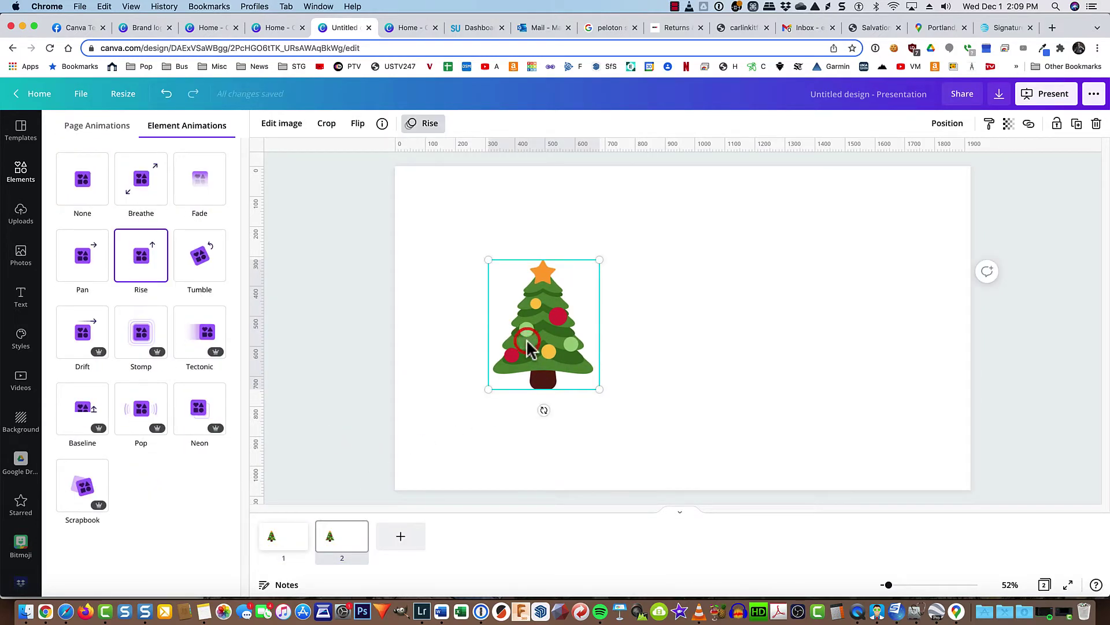
{"action": "left_click", "coordinate": [78, 182]}
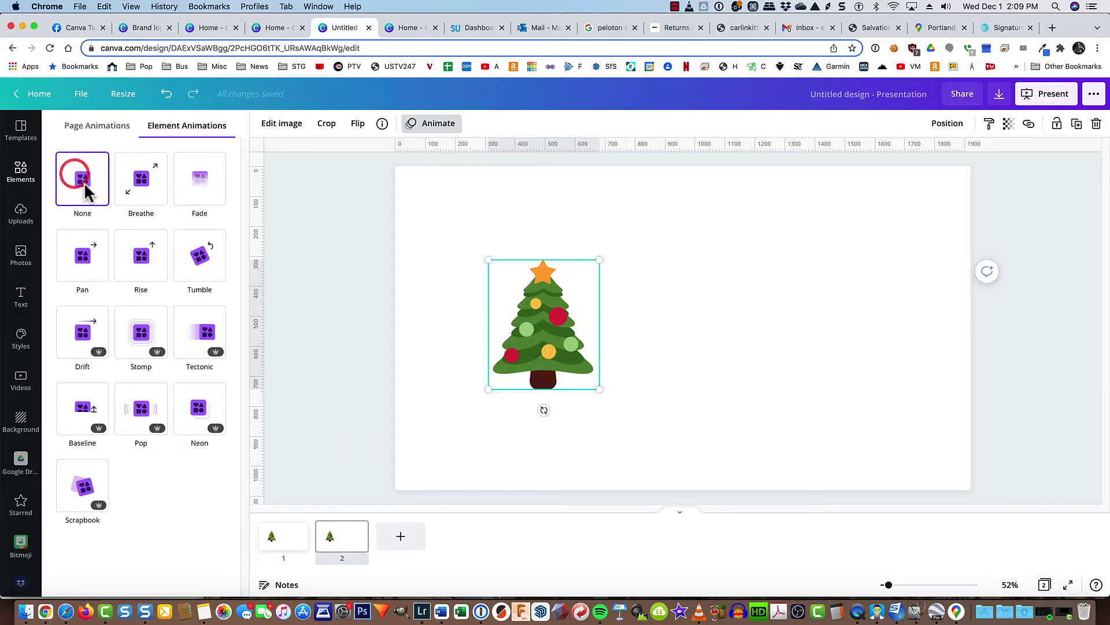
Place the golden bells graphic to the right of the tree on page 2 and give it the Tumble animation.
{"action": "left_click", "coordinate": [562, 445]}
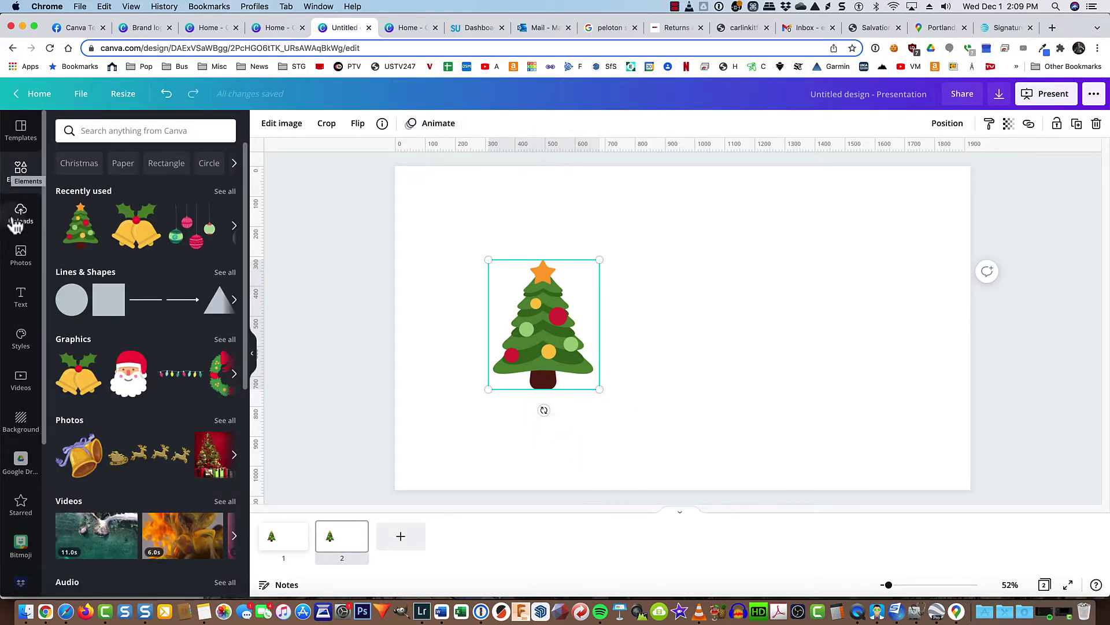
{"action": "left_click_drag", "start_coordinate": [136, 227], "coordinate": [761, 280]}
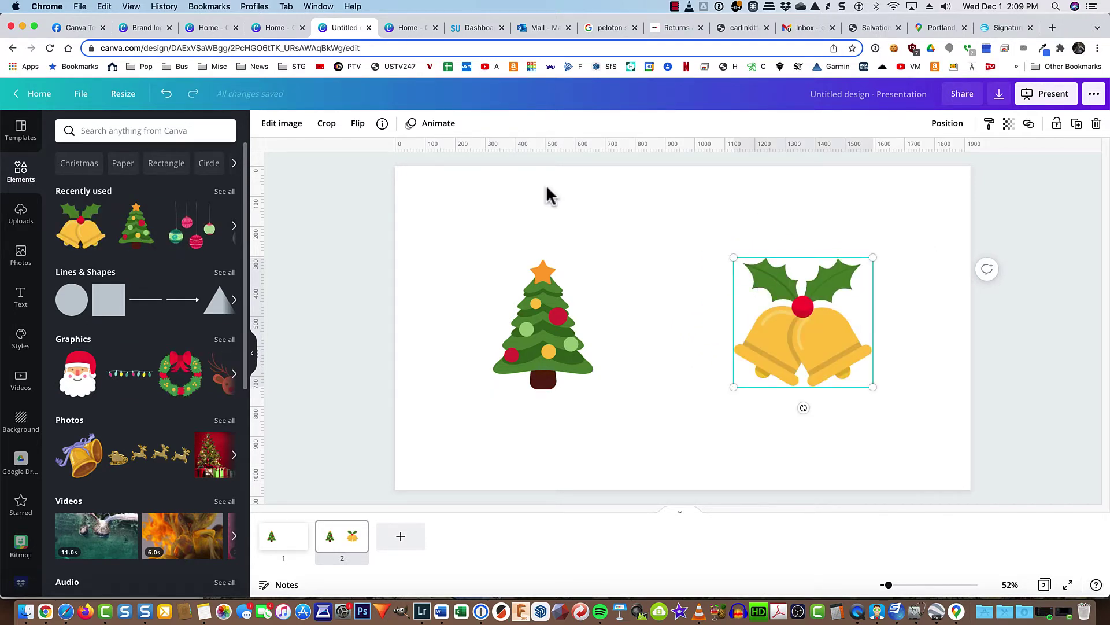
{"action": "left_click", "coordinate": [437, 128]}
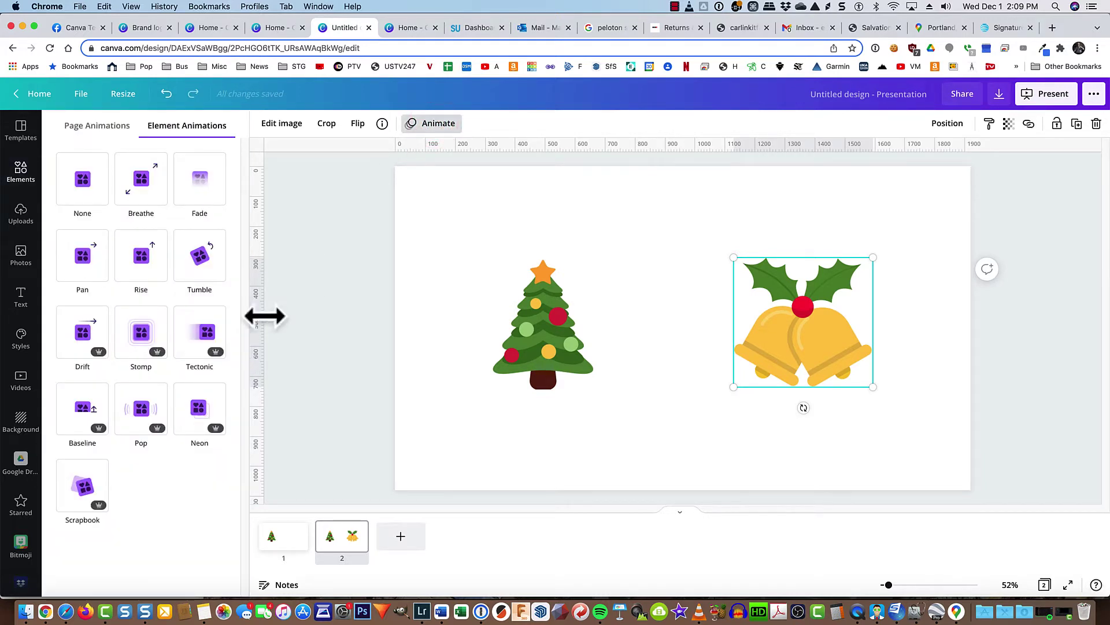
{"action": "left_click", "coordinate": [200, 269]}
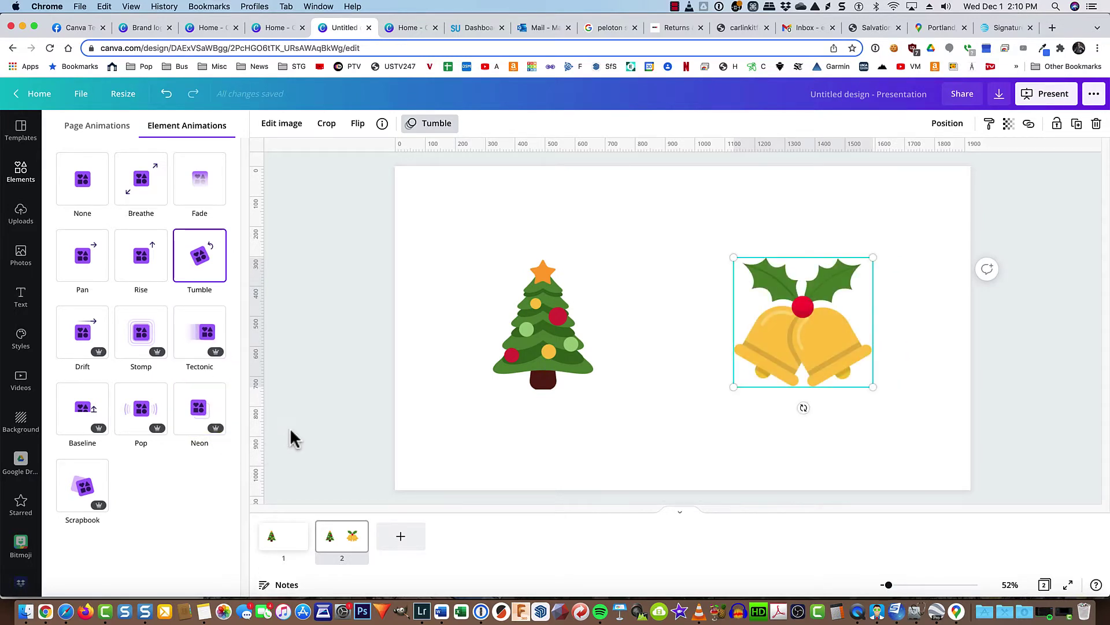
Select both pages and set their timing to 20 seconds, applied to all pages.
{"action": "key", "text": "shift"}
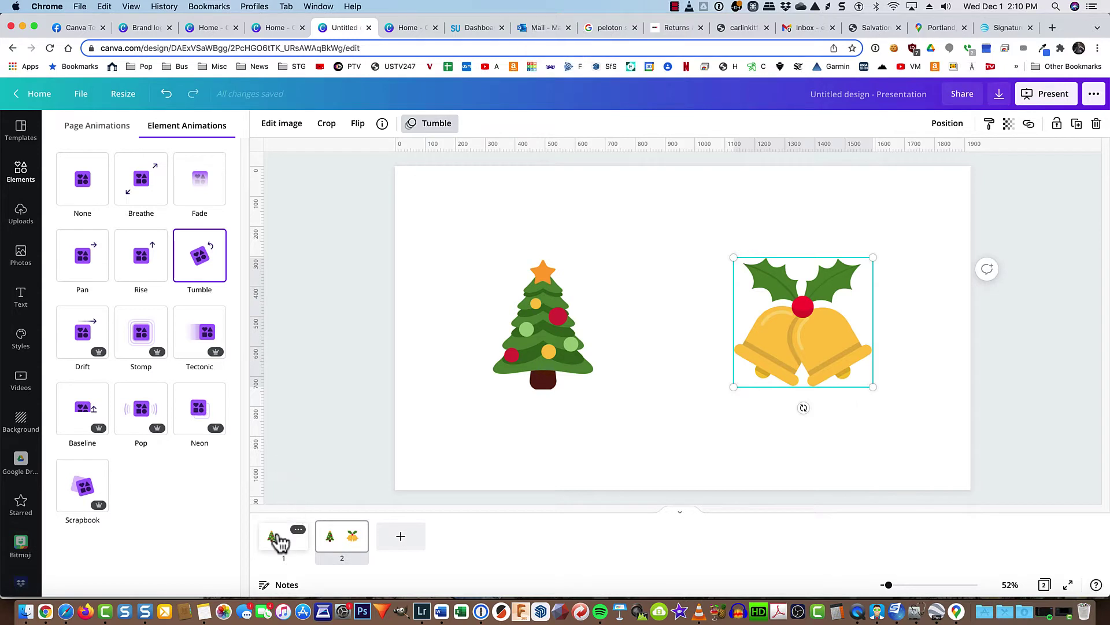
{"action": "left_click", "coordinate": [280, 542], "text": "shift"}
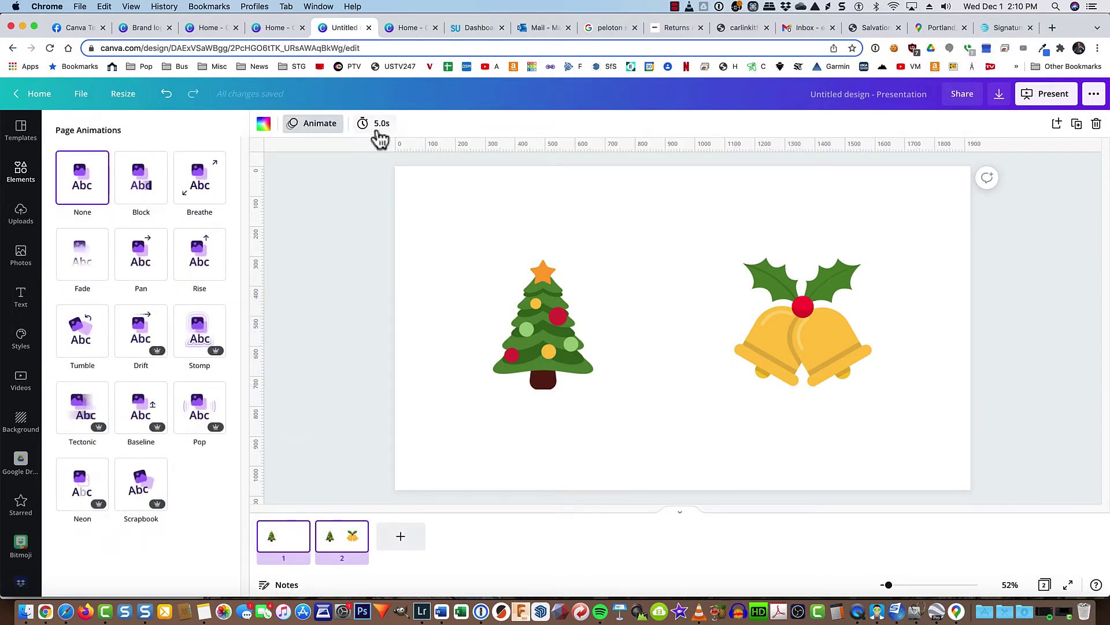
{"action": "left_click", "coordinate": [379, 128]}
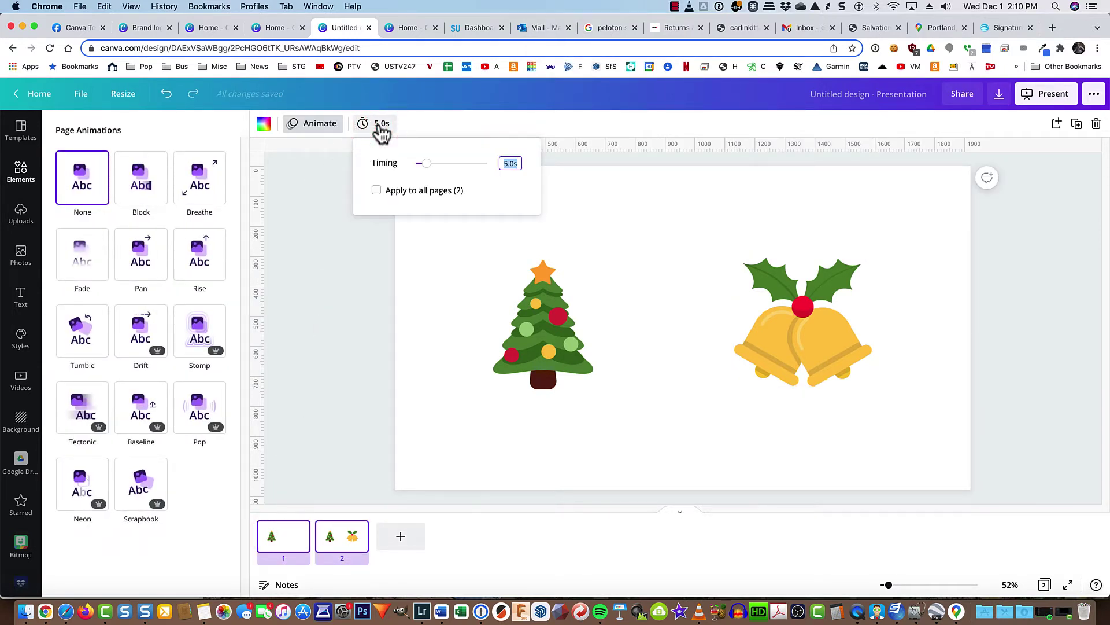
{"action": "type", "text": "20"}
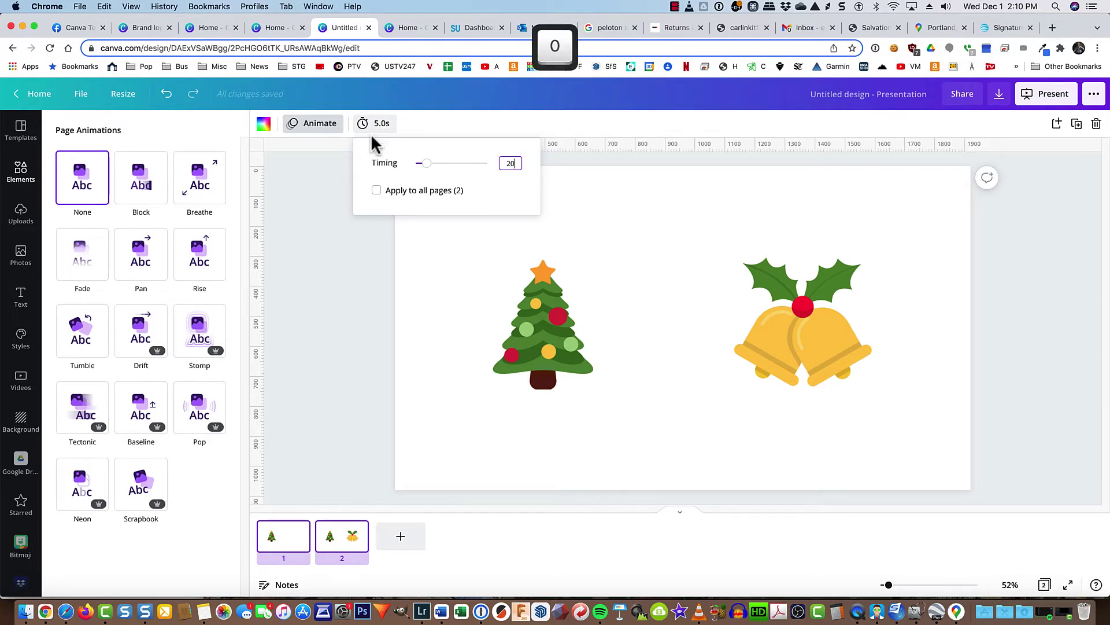
{"action": "left_click", "coordinate": [376, 192]}
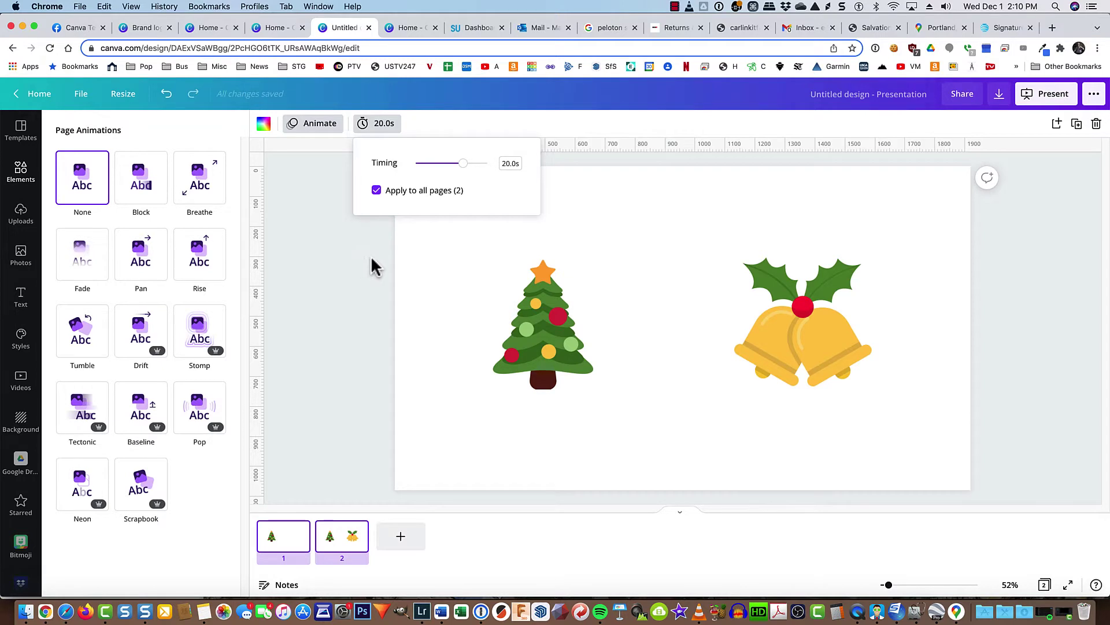
{"action": "left_click", "coordinate": [434, 249]}
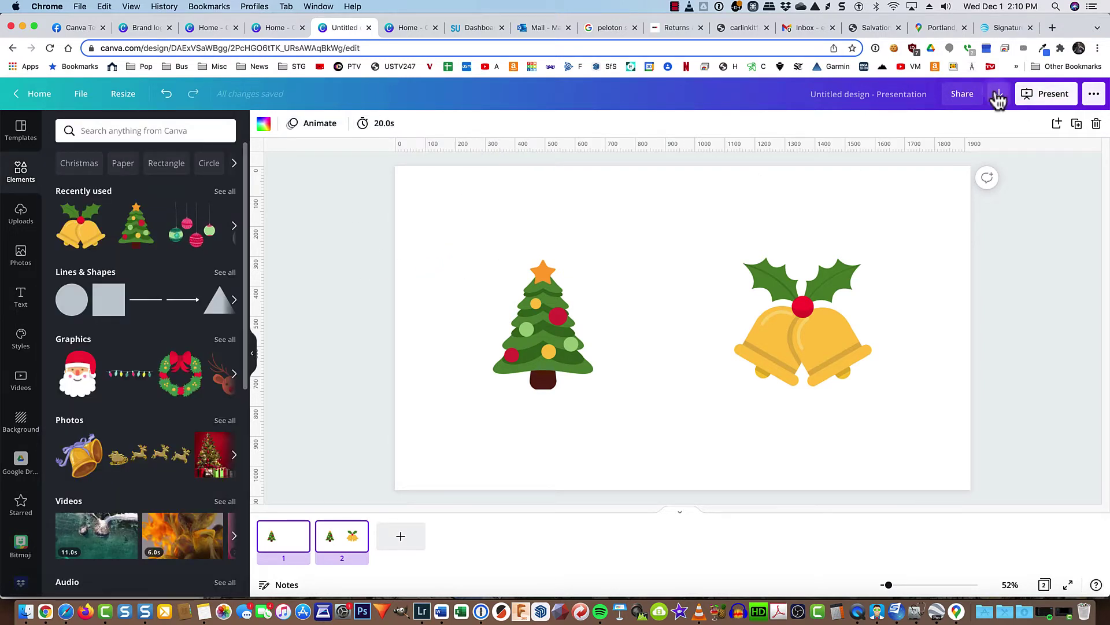
Download the design as an MP4 Video and save it in the Toss folder, named with the post author's first name.
{"action": "left_click", "coordinate": [998, 95]}
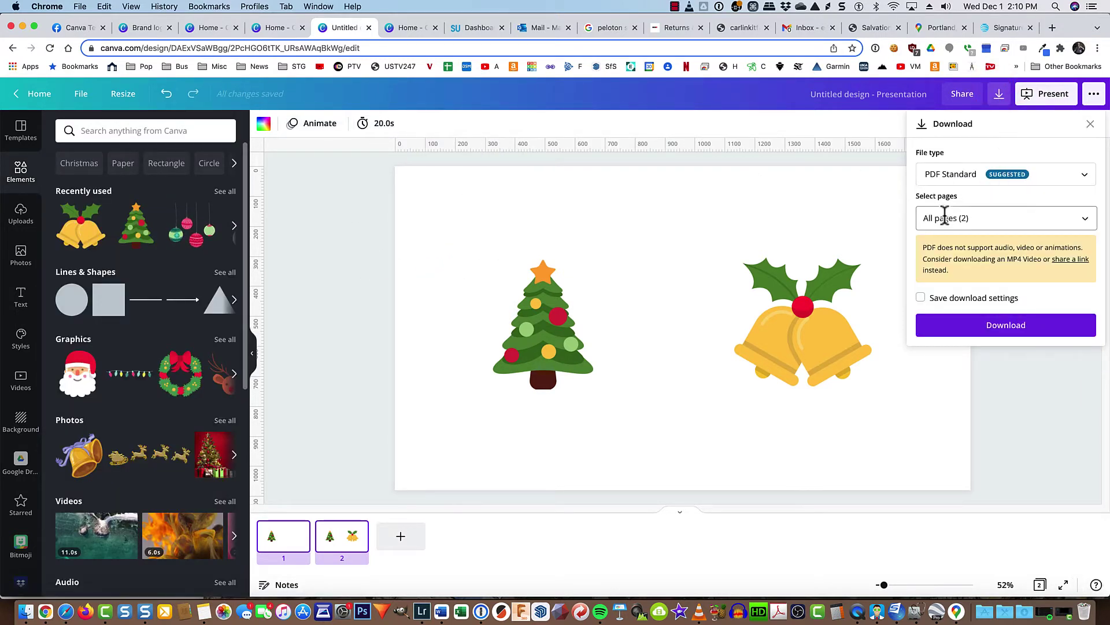
{"action": "left_click", "coordinate": [975, 174]}
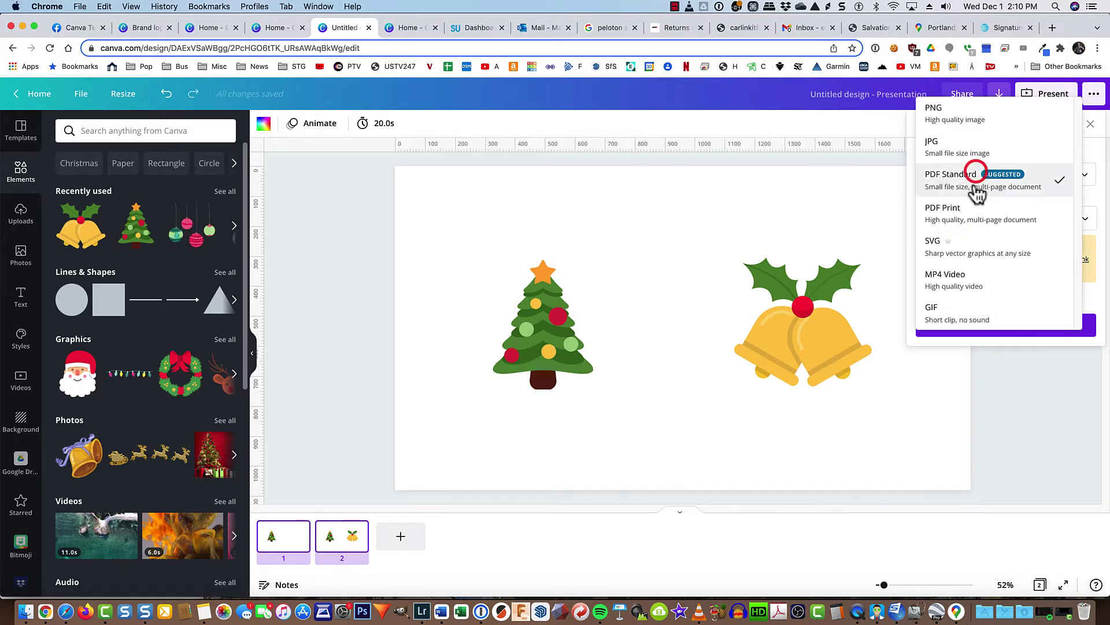
{"action": "left_click", "coordinate": [967, 277]}
{"action": "left_click", "coordinate": [967, 276]}
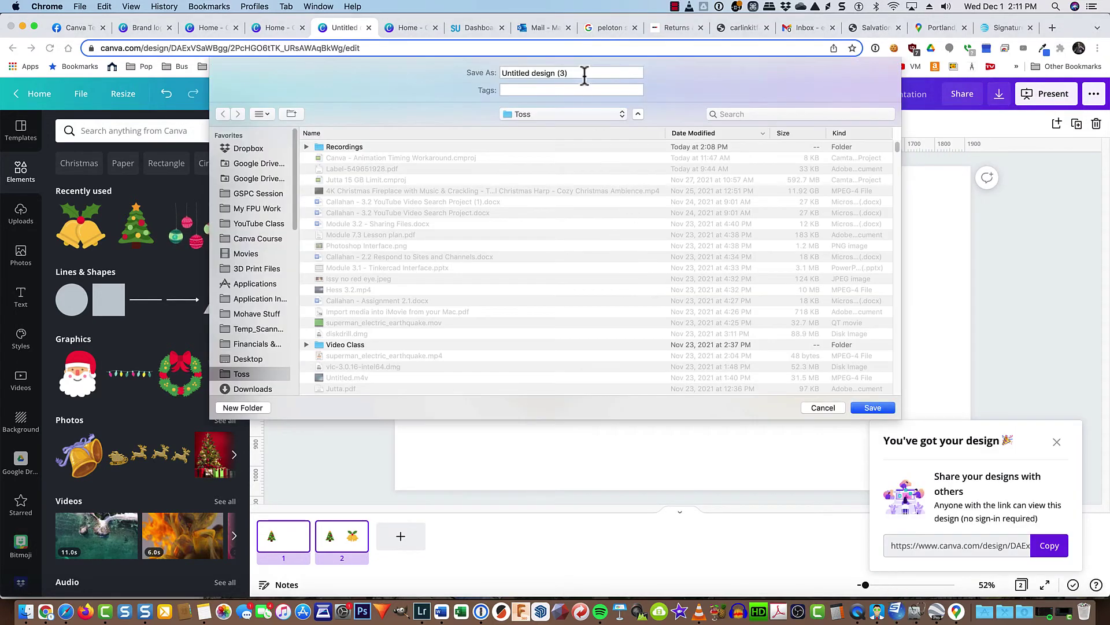
{"action": "triple_click", "coordinate": [585, 73]}
{"action": "type", "text": "L"}
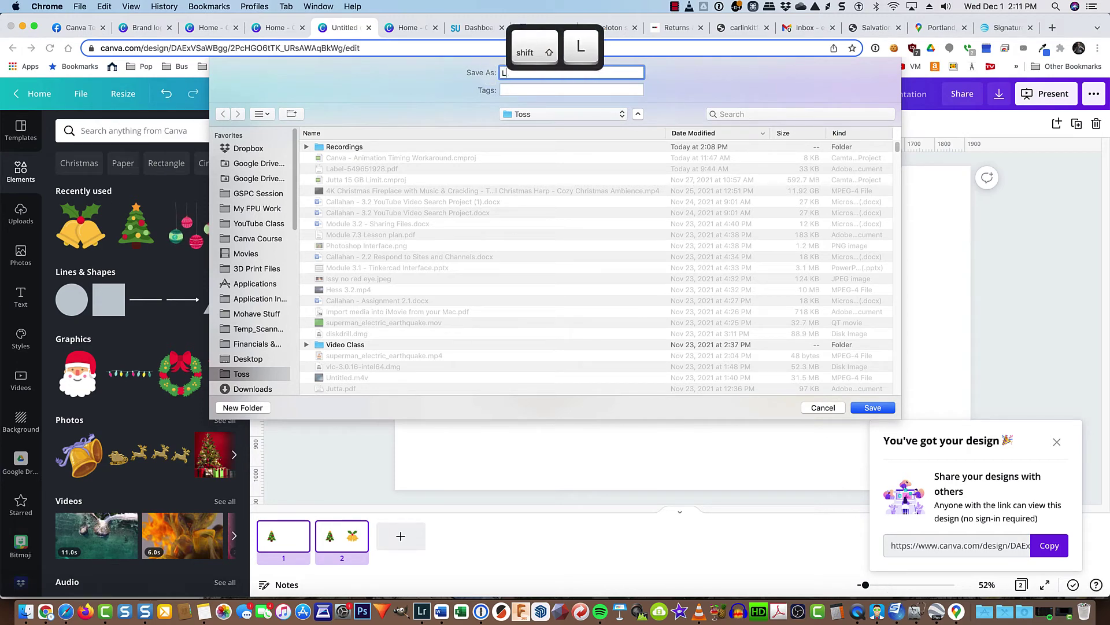
{"action": "type", "text": "izz"}
{"action": "key", "text": "Return"}
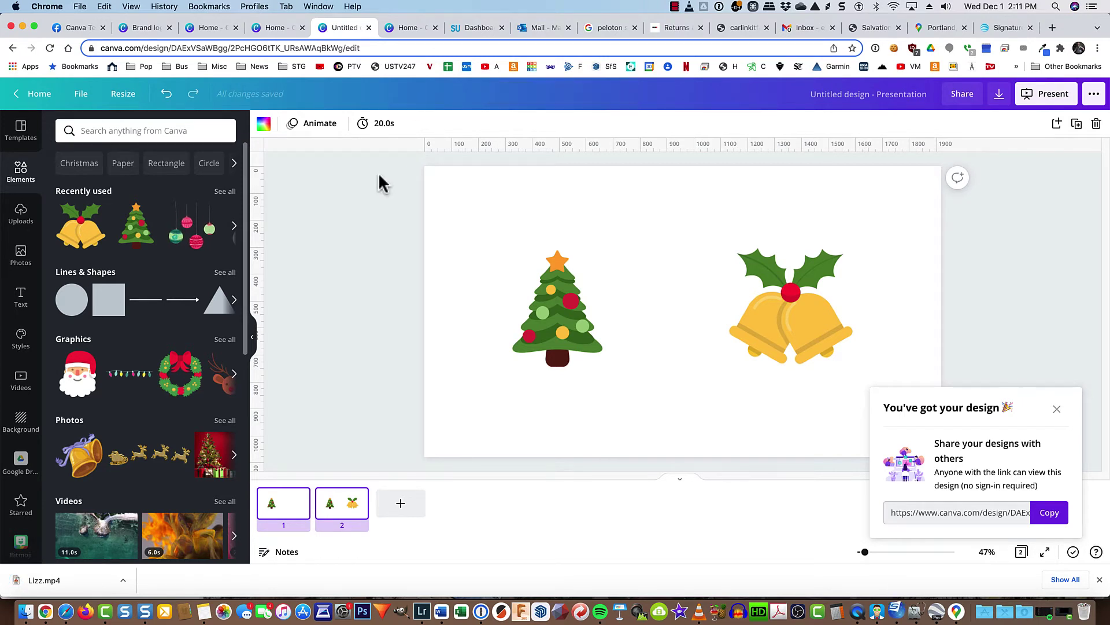
Add a blank third page, upload the saved MP4 from the Toss folder, and place the video on that page.
{"action": "left_click", "coordinate": [401, 503]}
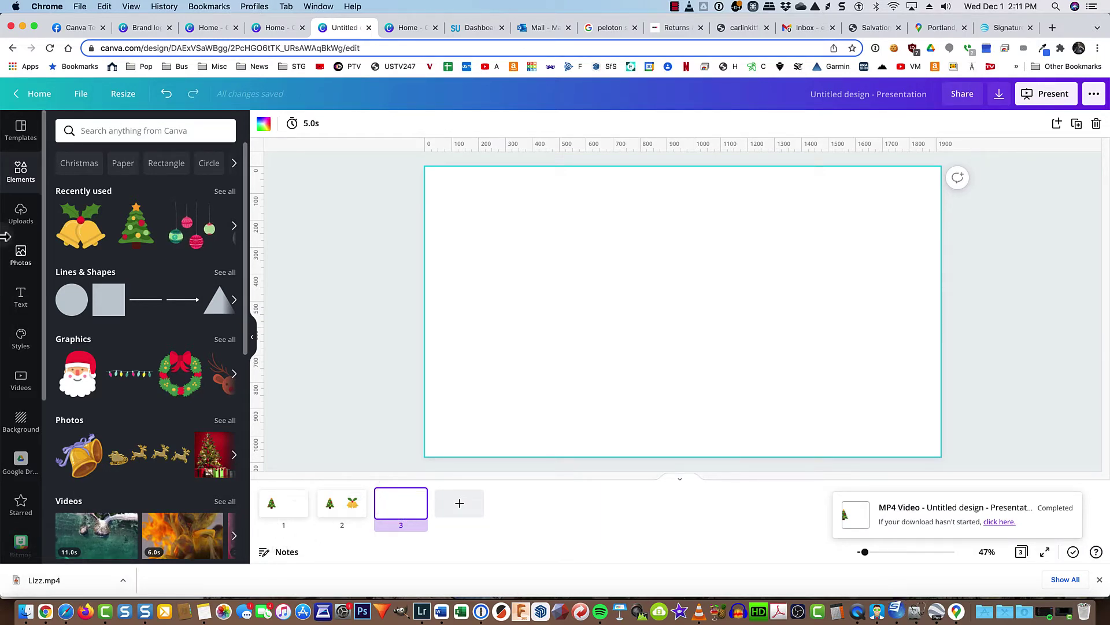
{"action": "left_click", "coordinate": [21, 213]}
{"action": "left_click", "coordinate": [114, 195]}
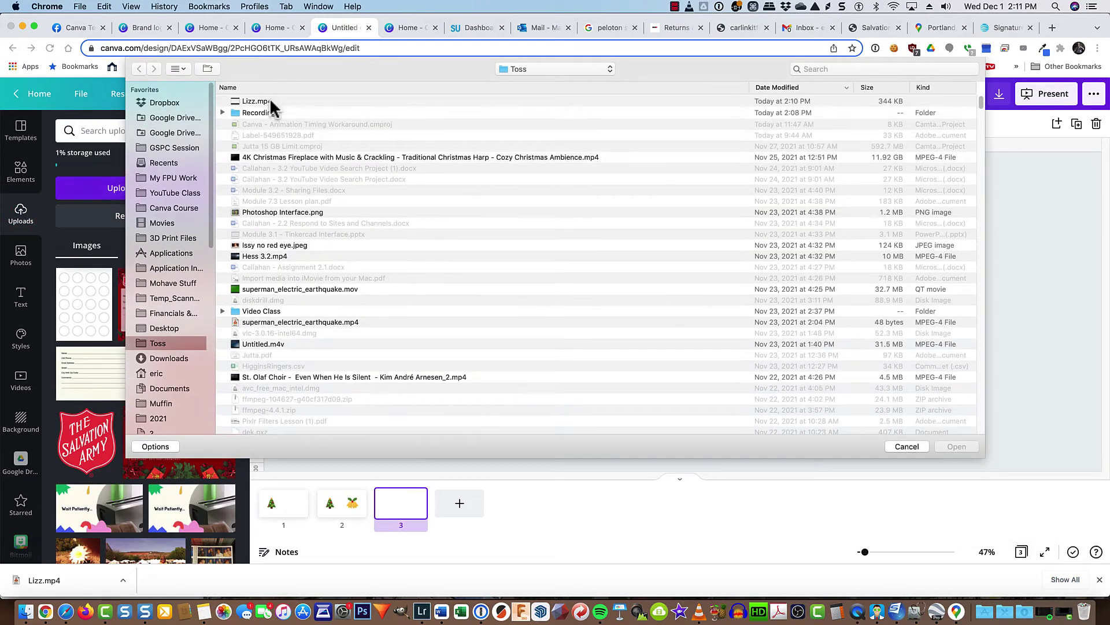
{"action": "double_click", "coordinate": [269, 99]}
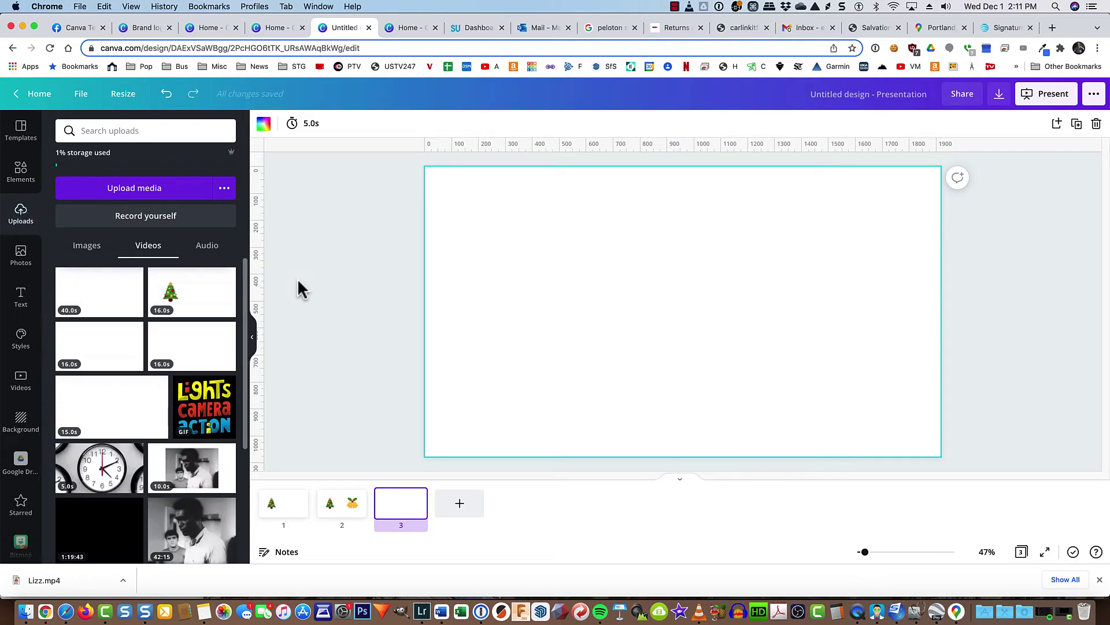
{"action": "left_click", "coordinate": [92, 301]}
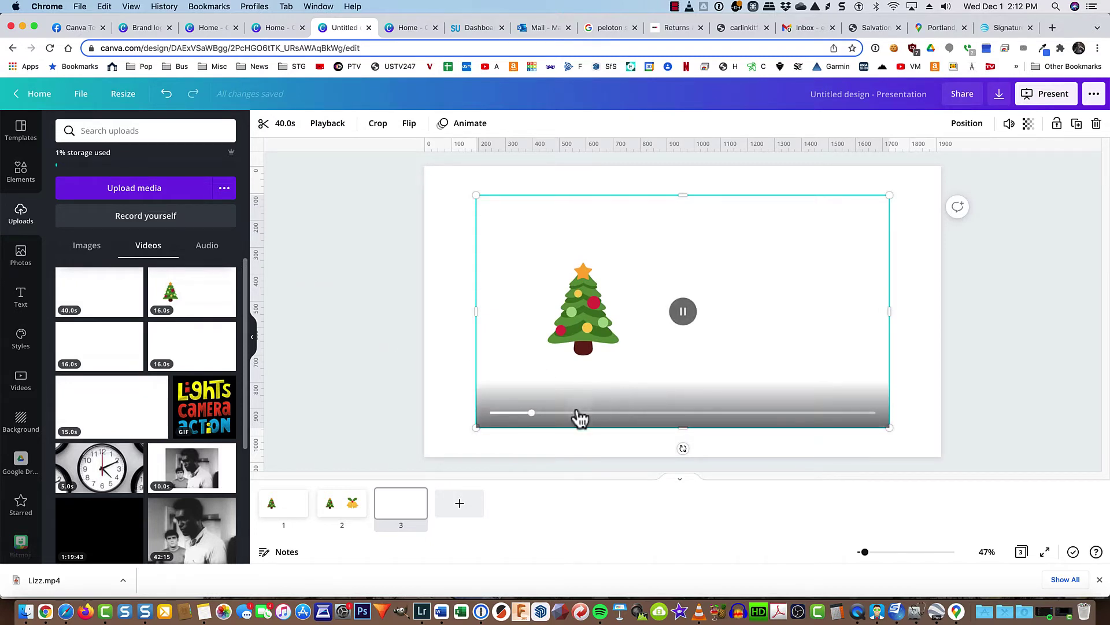
Scrub through the video on page 3 to check when the tree and the bells appear.
{"action": "left_click", "coordinate": [542, 414]}
{"action": "left_click_drag", "start_coordinate": [545, 414], "coordinate": [650, 424]}
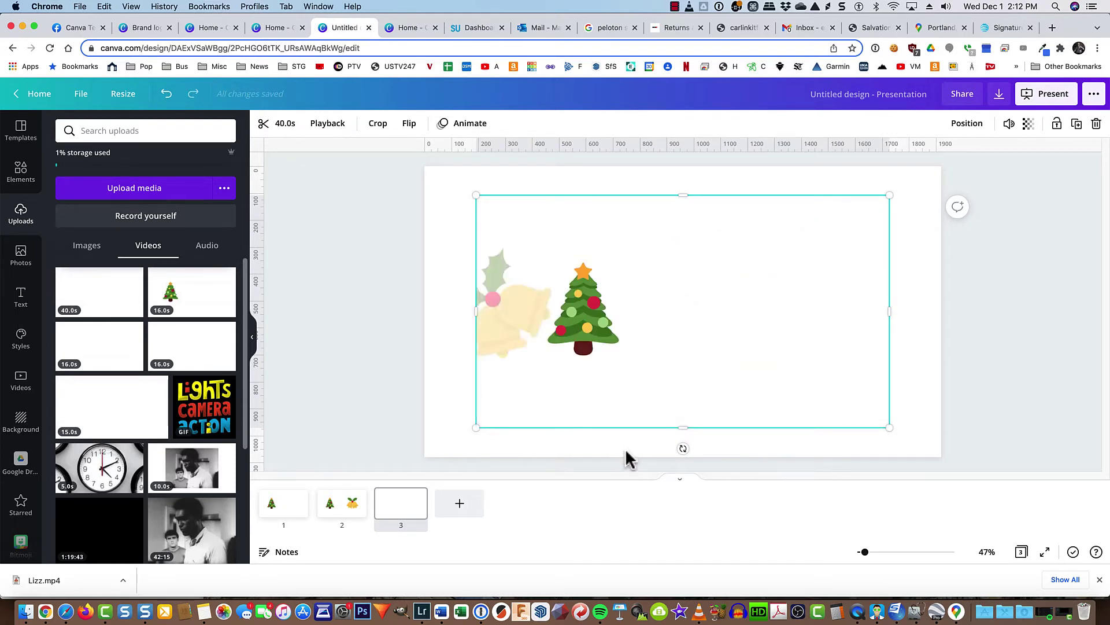
{"action": "mouse_move", "coordinate": [659, 364]}
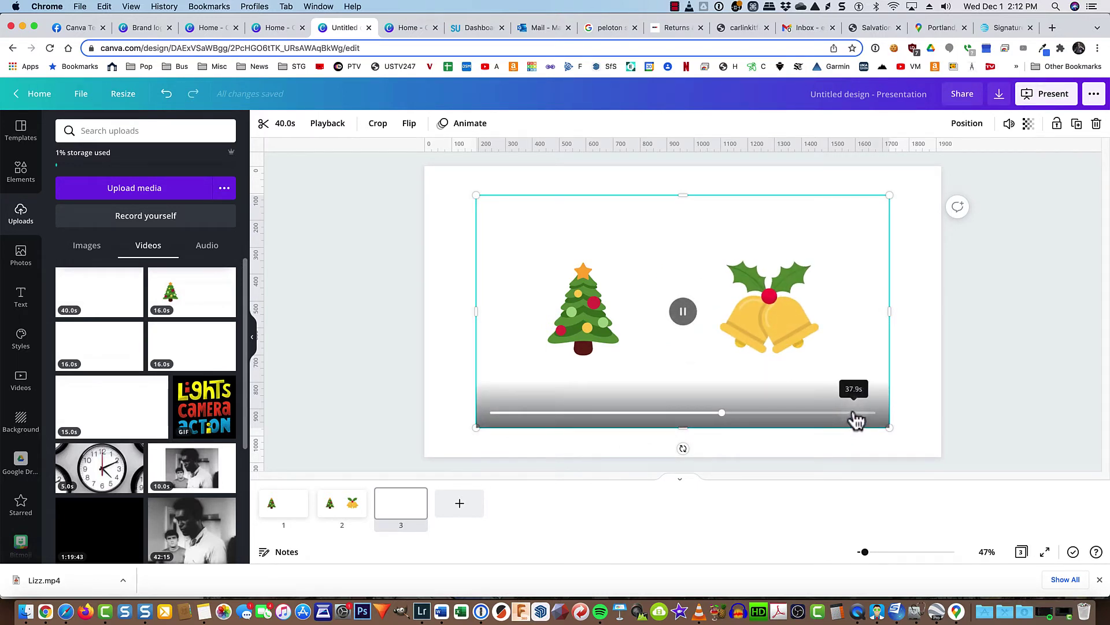
{"action": "left_click", "coordinate": [855, 414]}
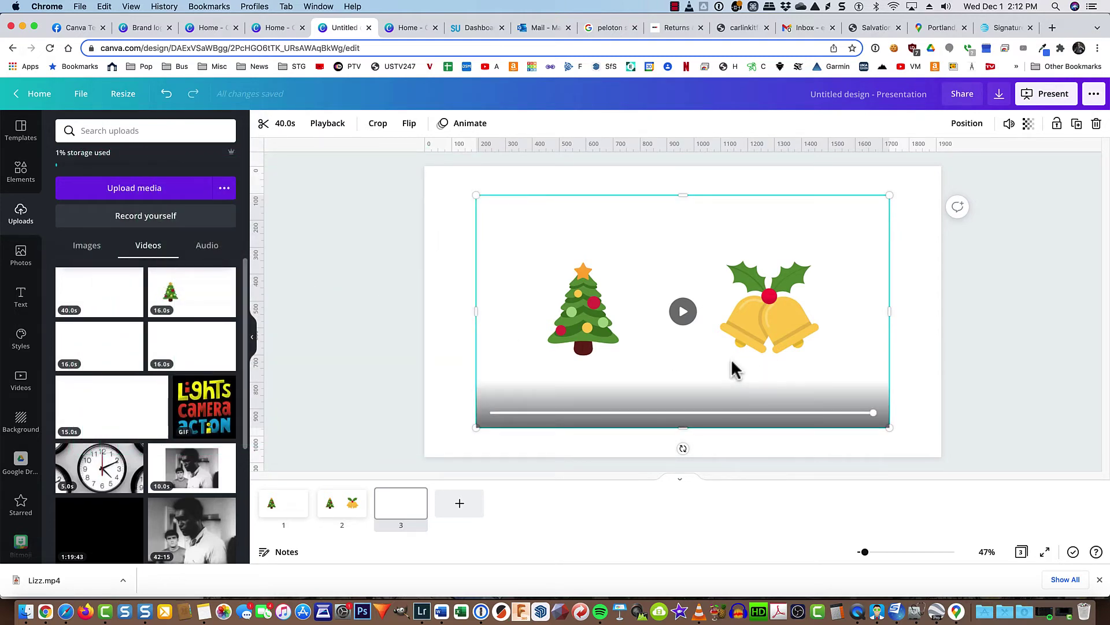
Trim the video on page 3 to its first 5.0 seconds so it covers only the tree's entrance.
{"action": "left_click", "coordinate": [280, 128]}
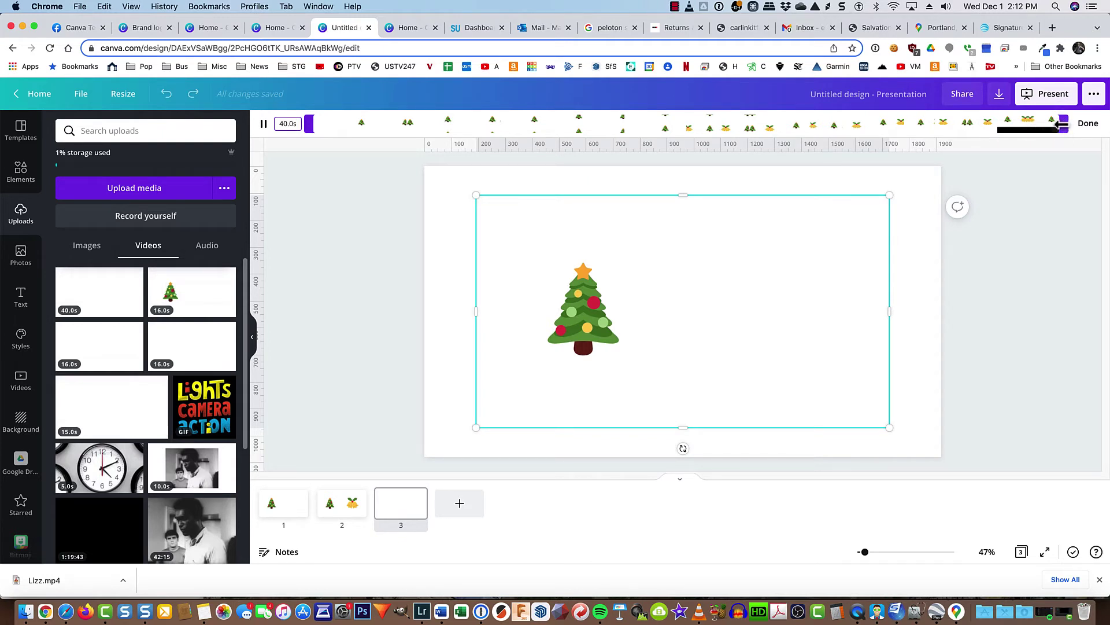
{"action": "left_click_drag", "start_coordinate": [1048, 125], "coordinate": [377, 122]}
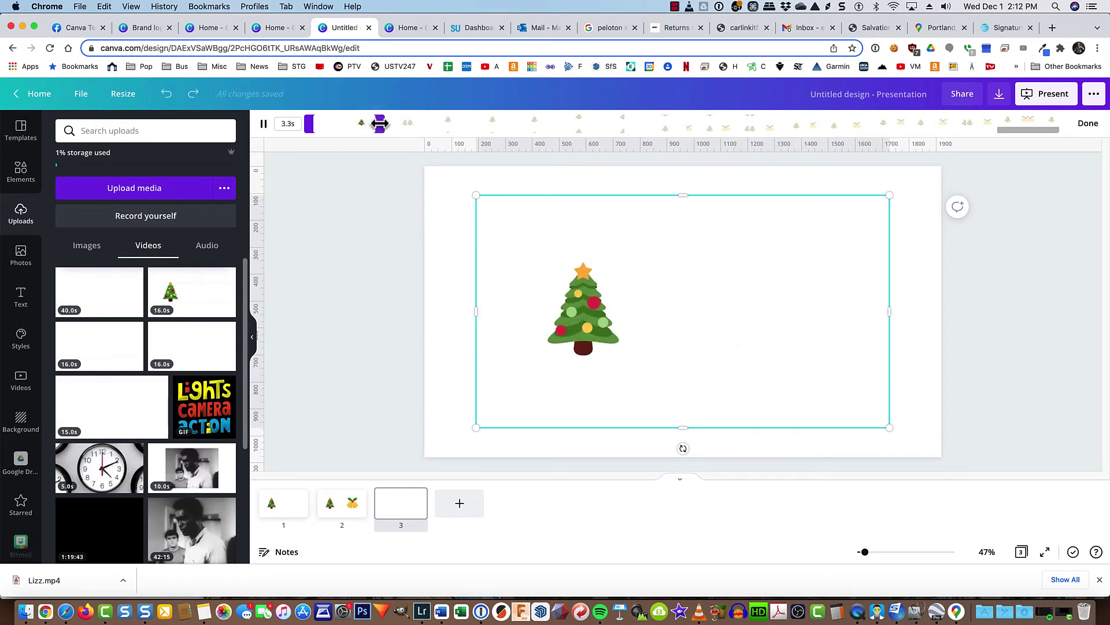
{"action": "left_click_drag", "start_coordinate": [379, 124], "coordinate": [411, 124]}
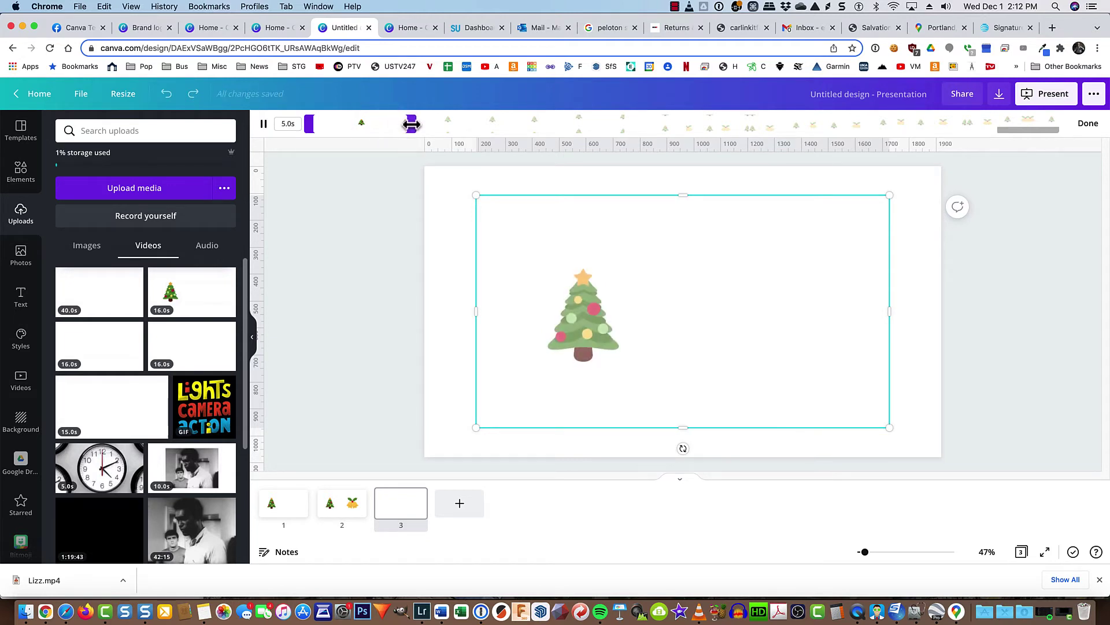
{"action": "left_click", "coordinate": [1087, 125]}
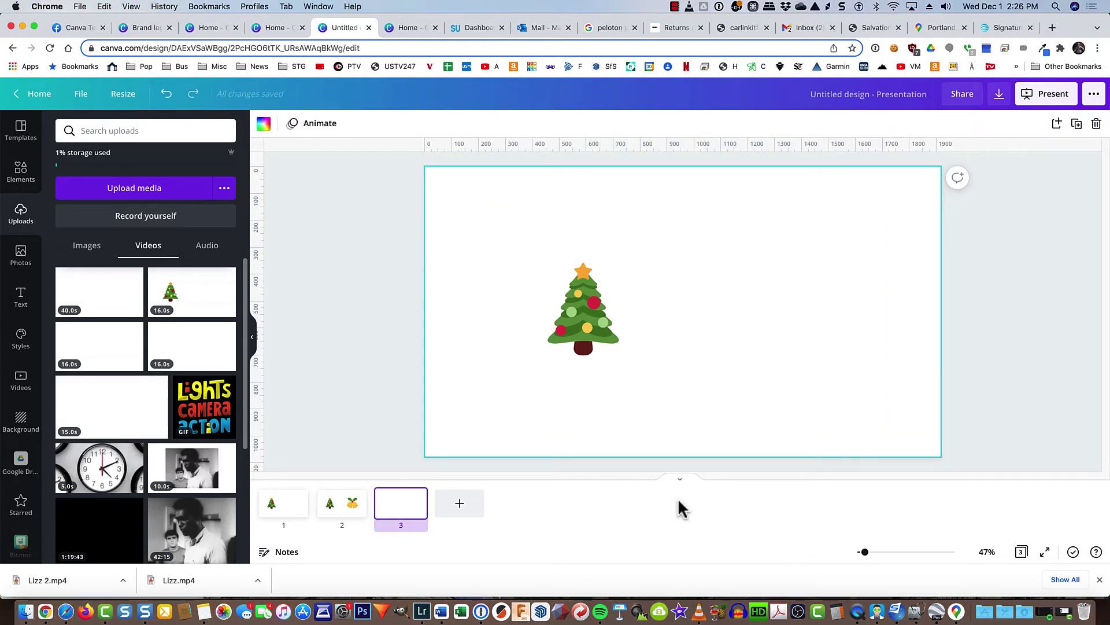
Add a fourth page with the 40.0-second video and trim the clip to 5.0 seconds, starting where the bells animate in.
{"action": "left_click", "coordinate": [459, 504]}
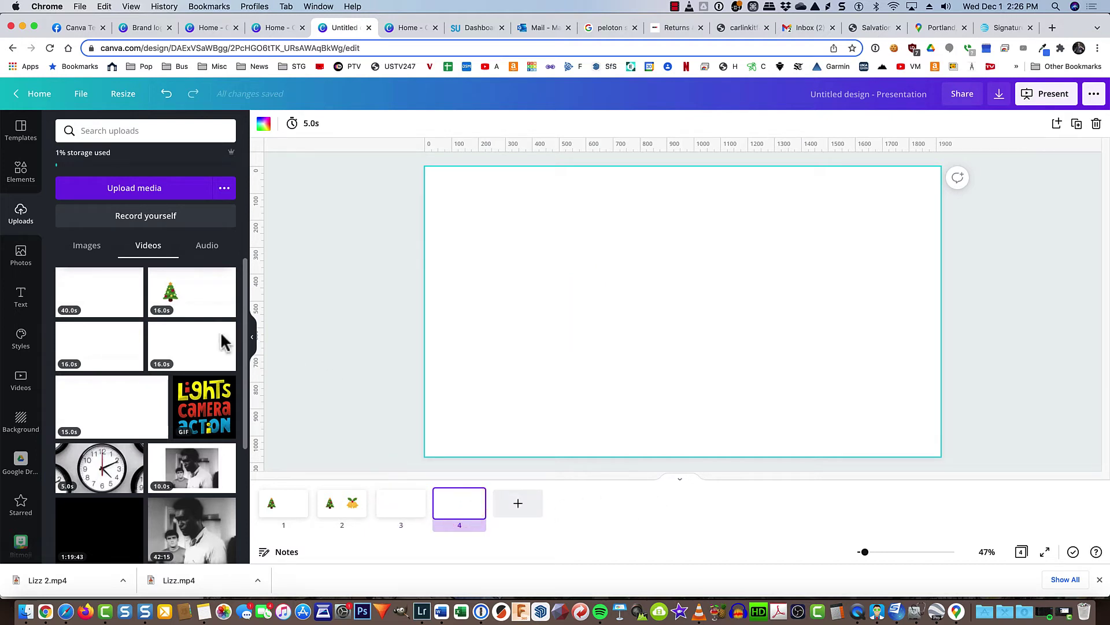
{"action": "left_click", "coordinate": [95, 294]}
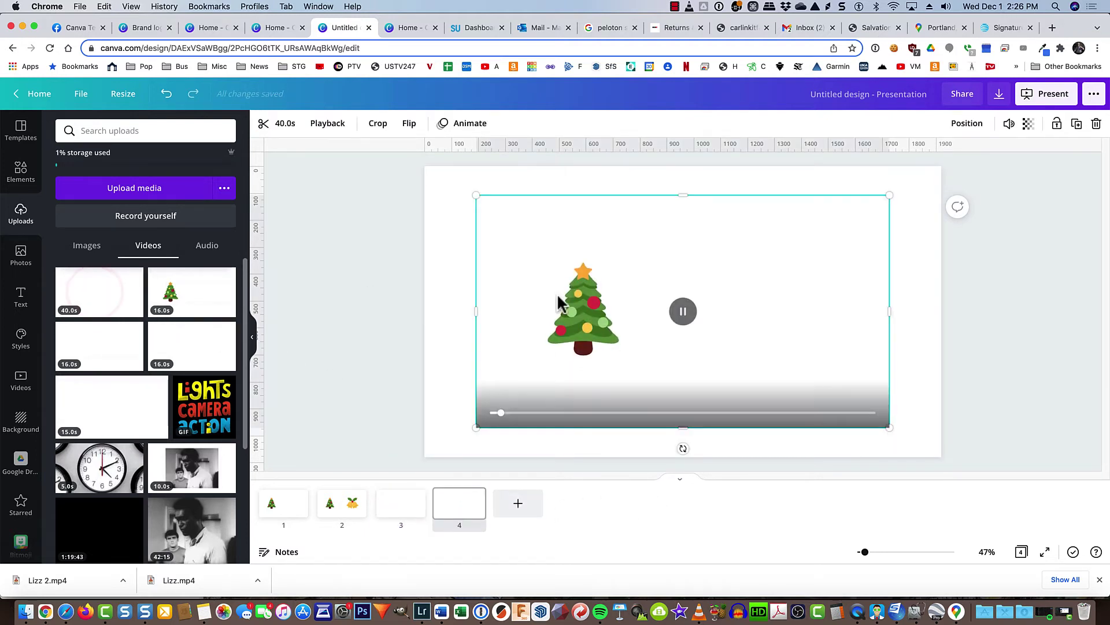
{"action": "left_click", "coordinate": [272, 126]}
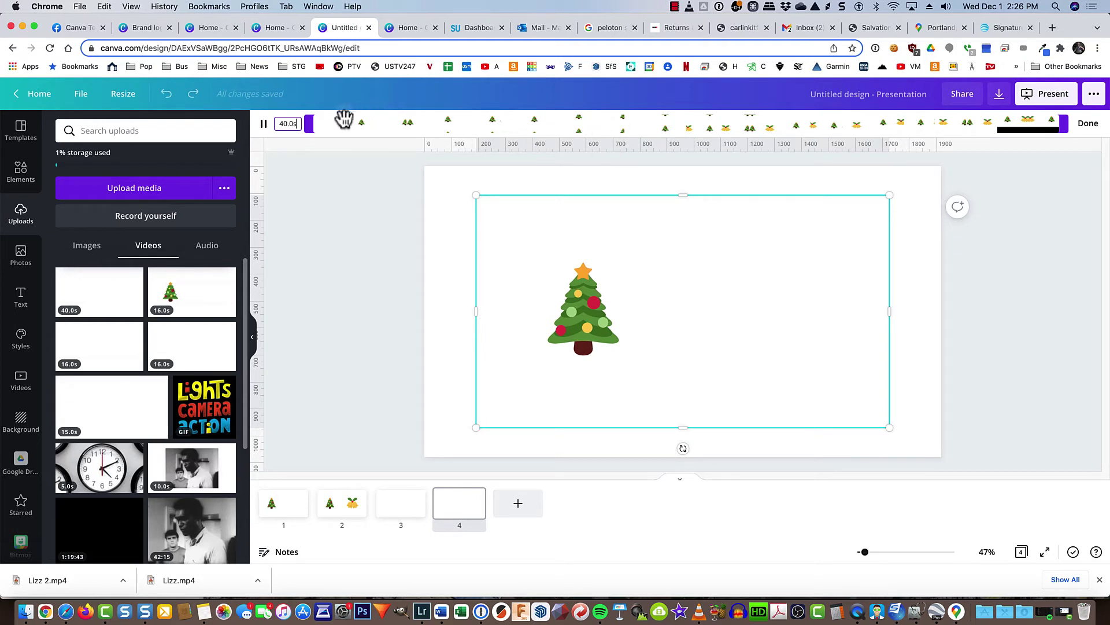
{"action": "left_click_drag", "start_coordinate": [310, 124], "coordinate": [683, 108]}
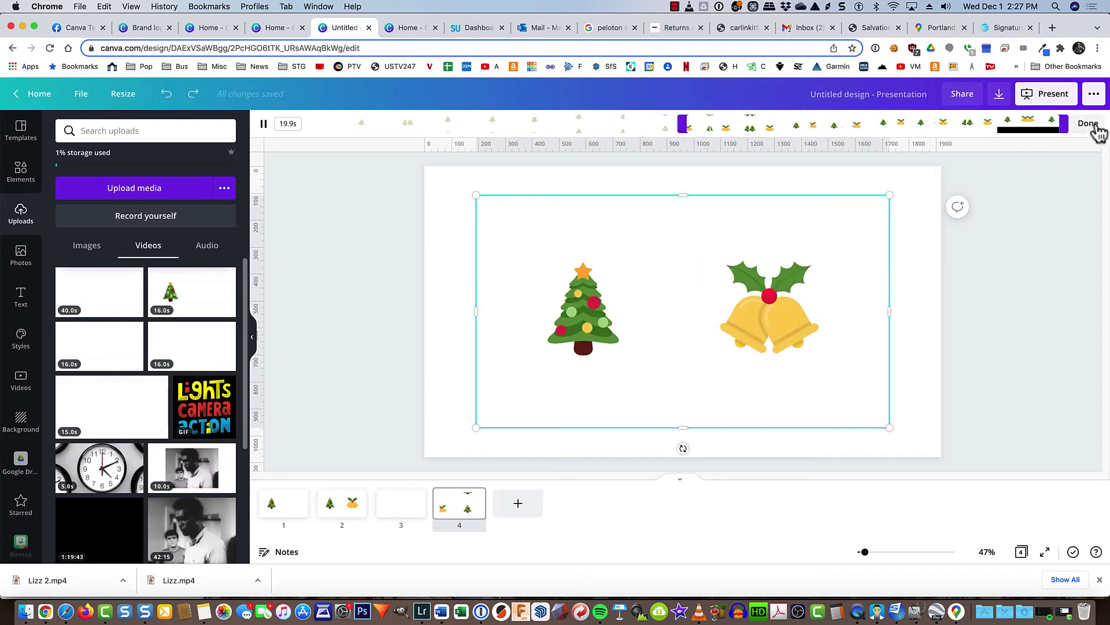
{"action": "left_click_drag", "start_coordinate": [1058, 123], "coordinate": [788, 125]}
{"action": "left_click", "coordinate": [1087, 124]}
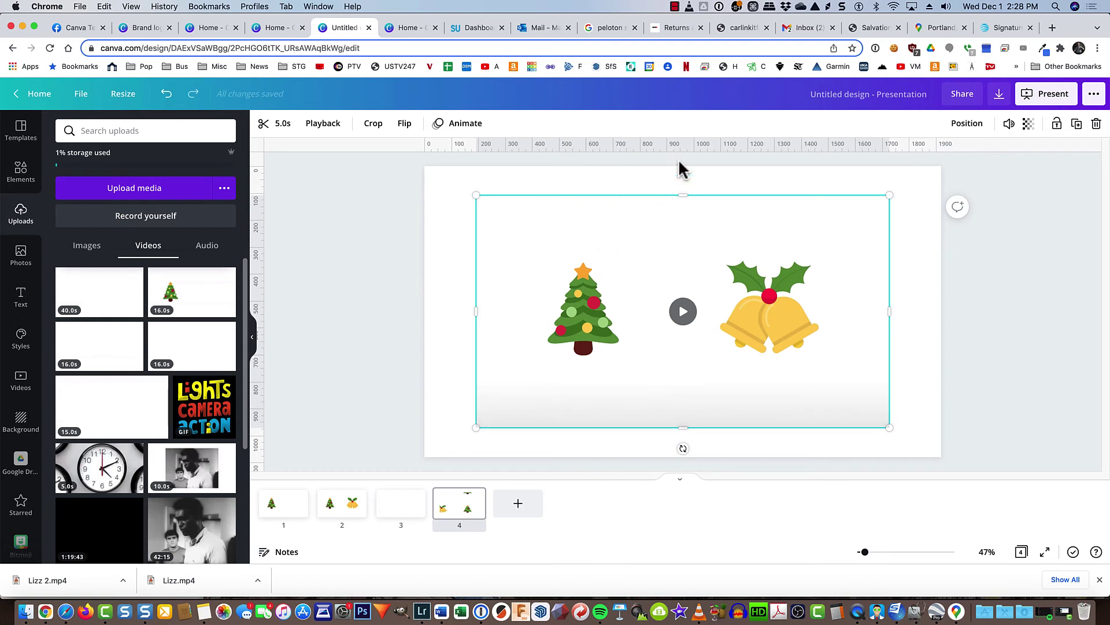
Set up a download as MP4 Video that includes only pages 3 and 4.
{"action": "left_click", "coordinate": [999, 94]}
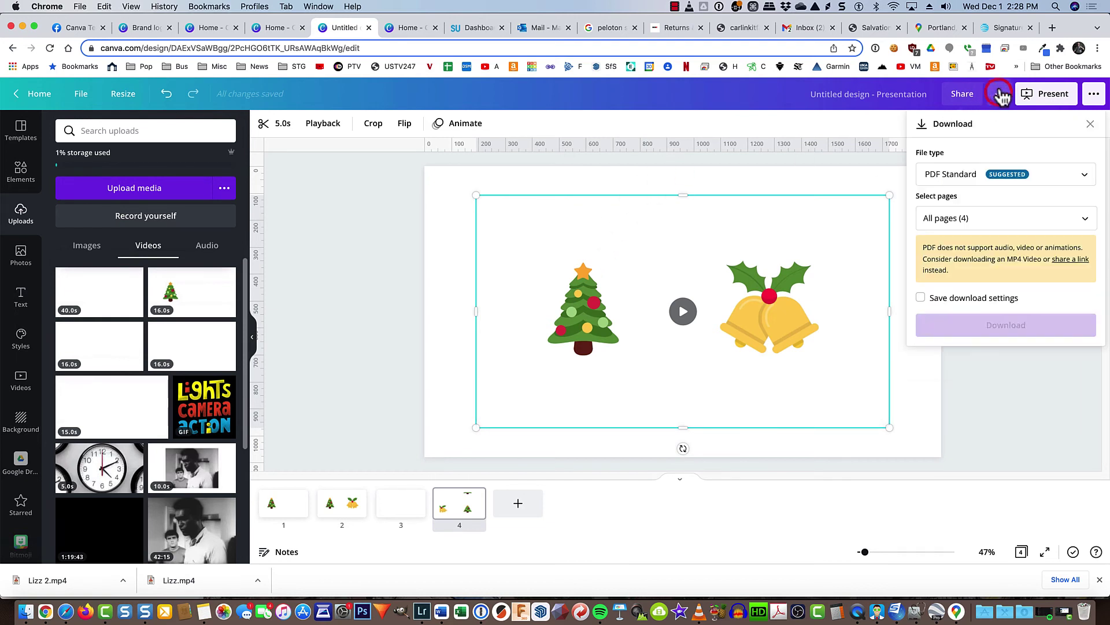
{"action": "left_click", "coordinate": [960, 181]}
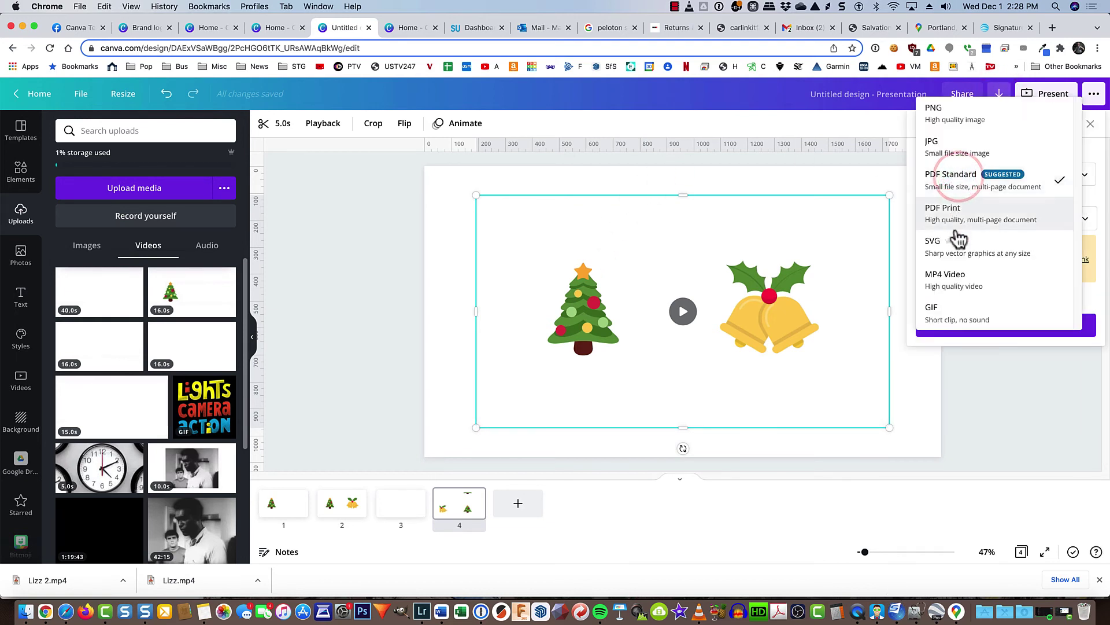
{"action": "left_click", "coordinate": [955, 281]}
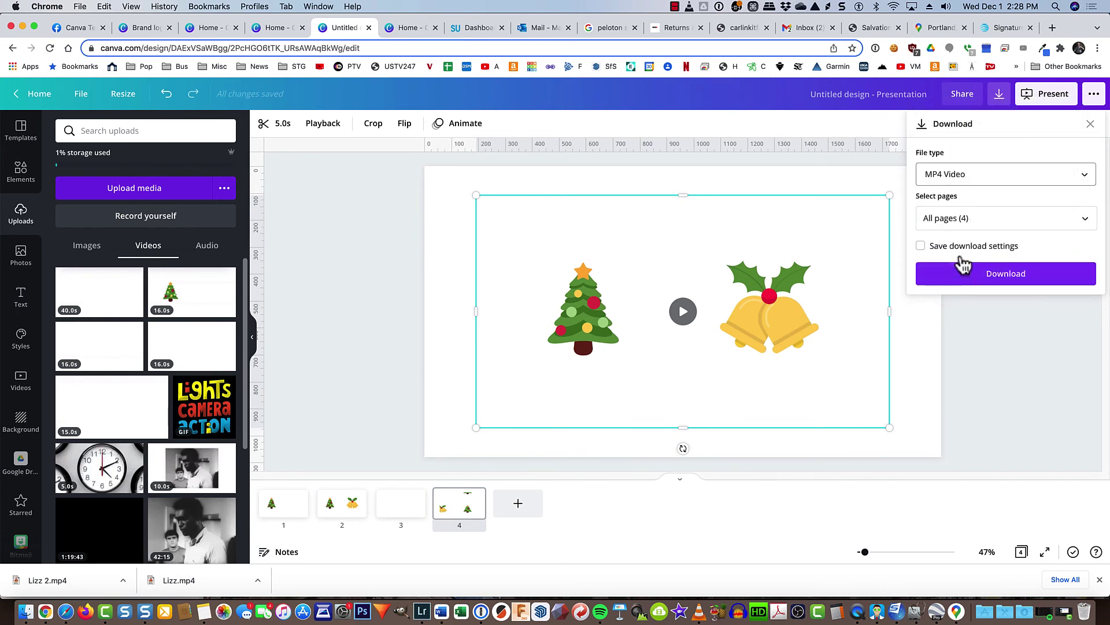
{"action": "left_click", "coordinate": [969, 219]}
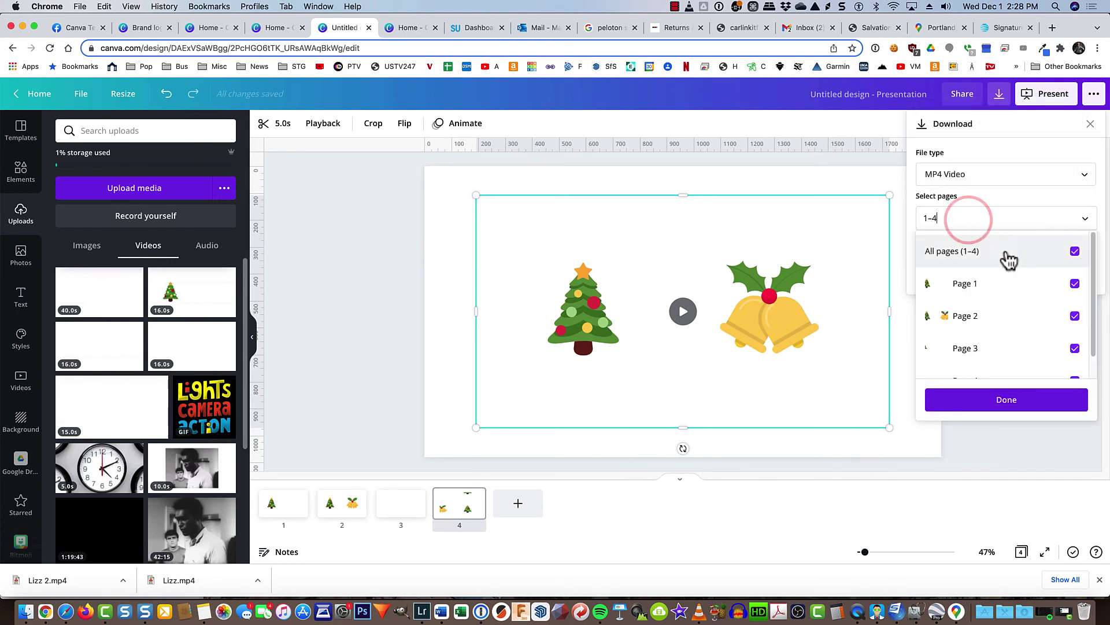
{"action": "left_click", "coordinate": [1075, 283]}
{"action": "left_click", "coordinate": [1075, 316]}
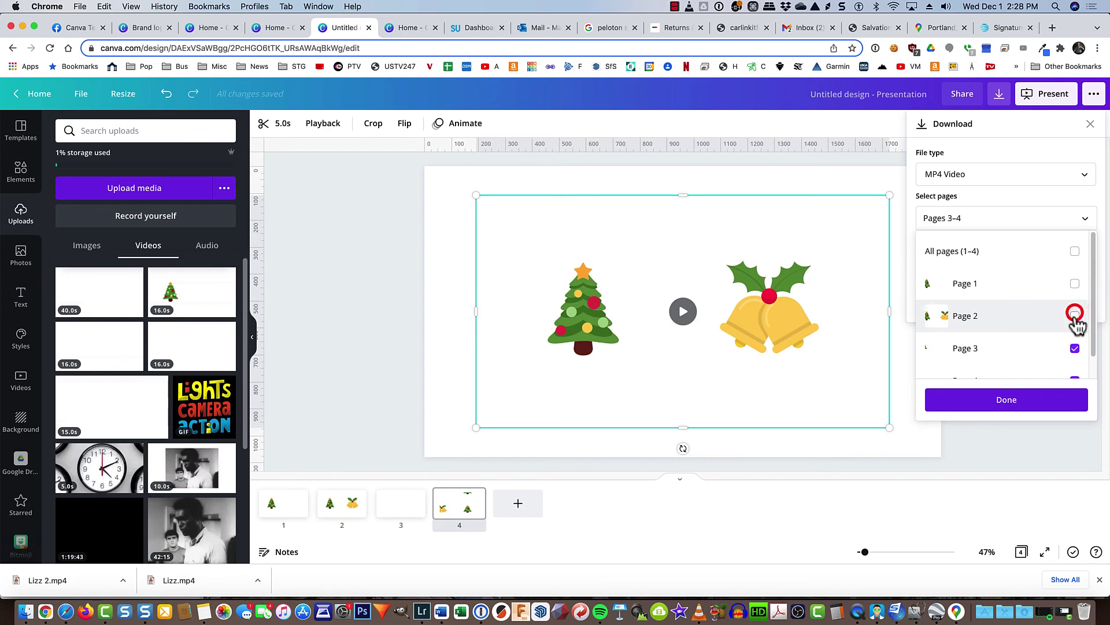
{"action": "left_click", "coordinate": [1016, 401]}
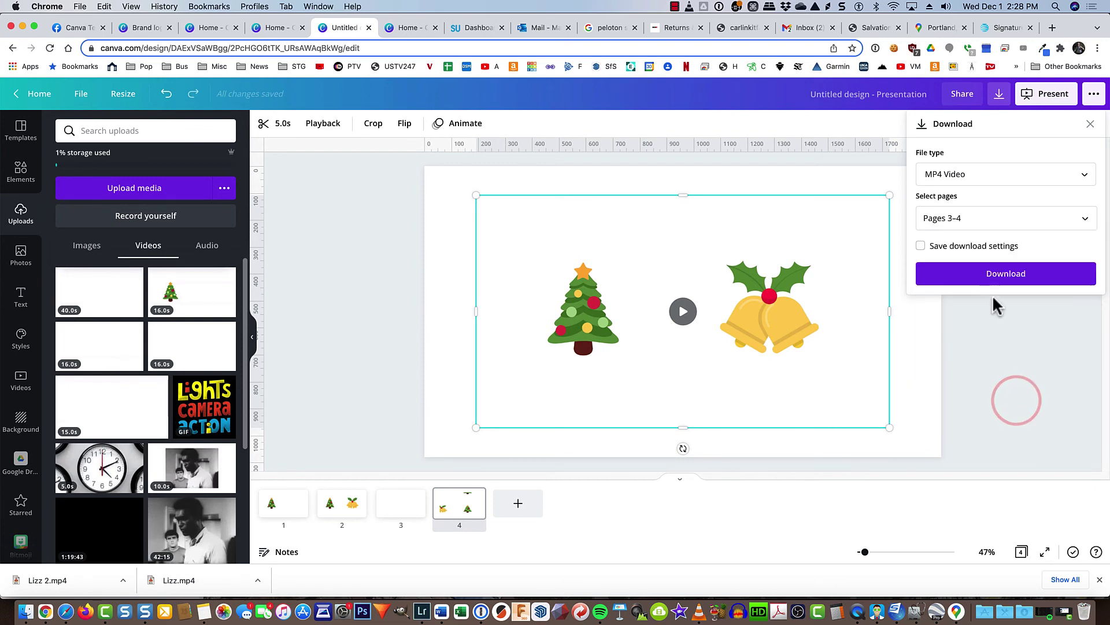
Download the video and save it in the Toss folder, named with the post author's first name followed directly by 2.
{"action": "left_click", "coordinate": [994, 273]}
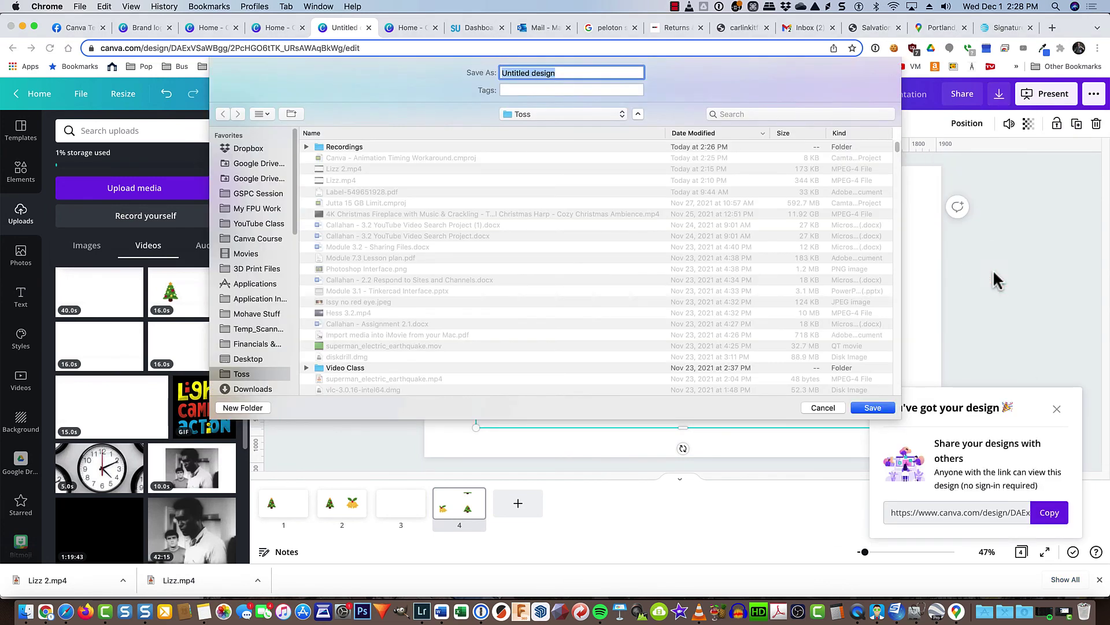
{"action": "type", "text": "Lizz"}
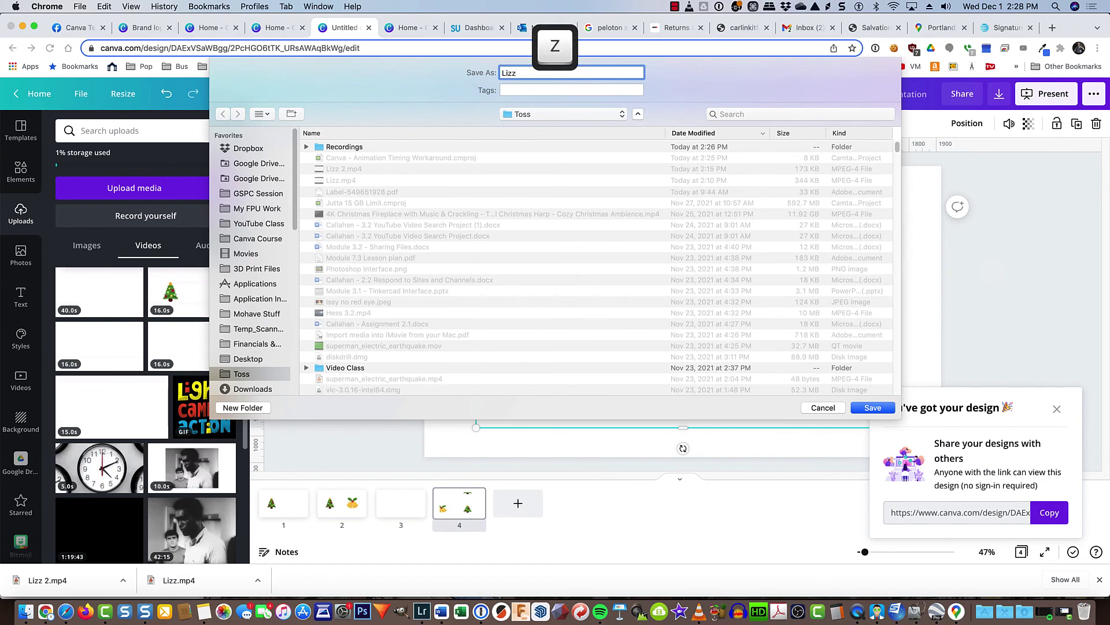
{"action": "type", "text": "2"}
{"action": "key", "text": "Return"}
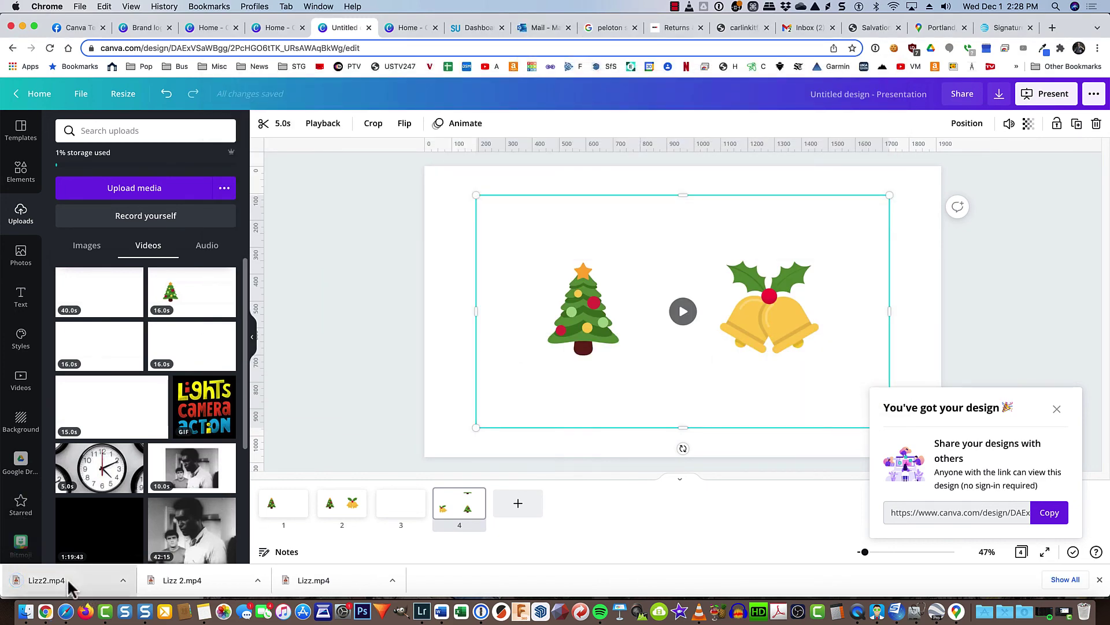
Play the downloaded MP4 in VLC media player to check when the tree and bells appear, and close the player.
{"action": "left_click", "coordinate": [46, 580]}
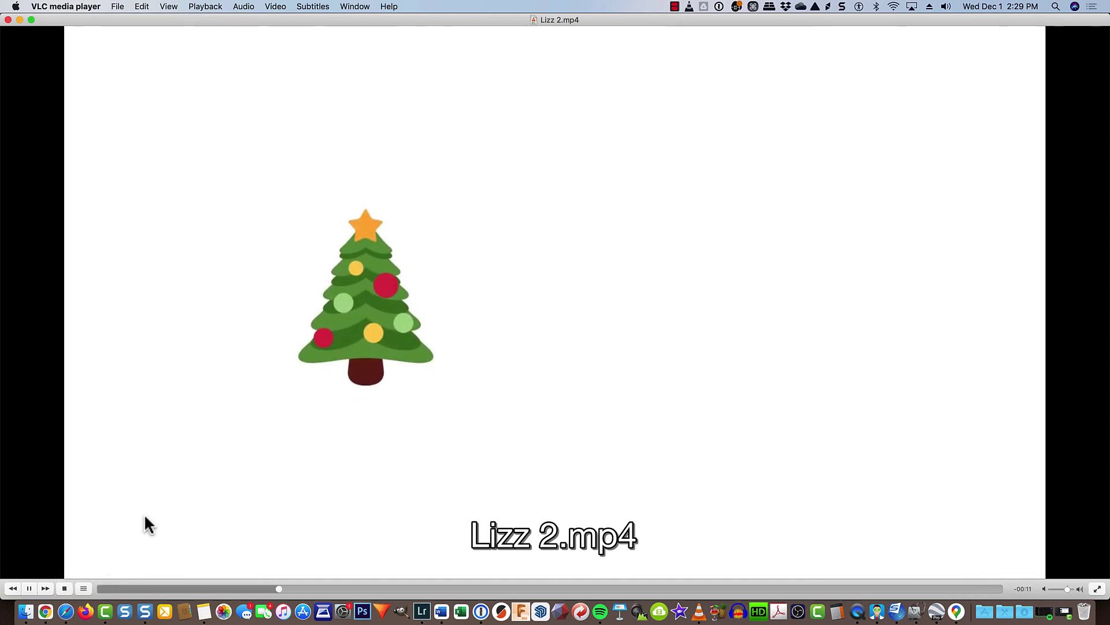
{"action": "left_click", "coordinate": [8, 19]}
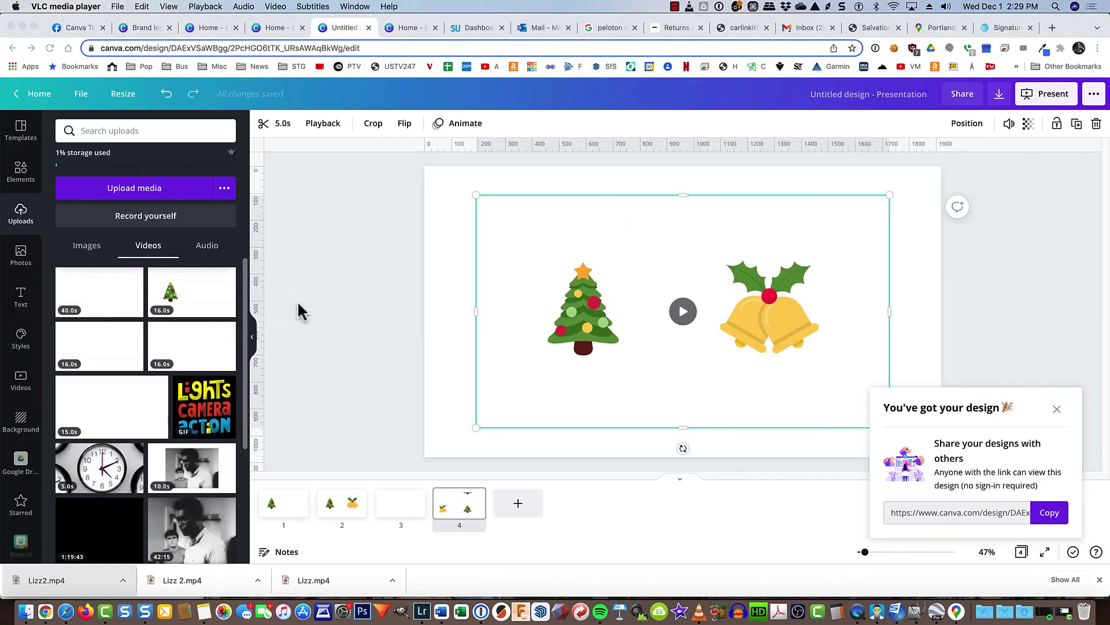